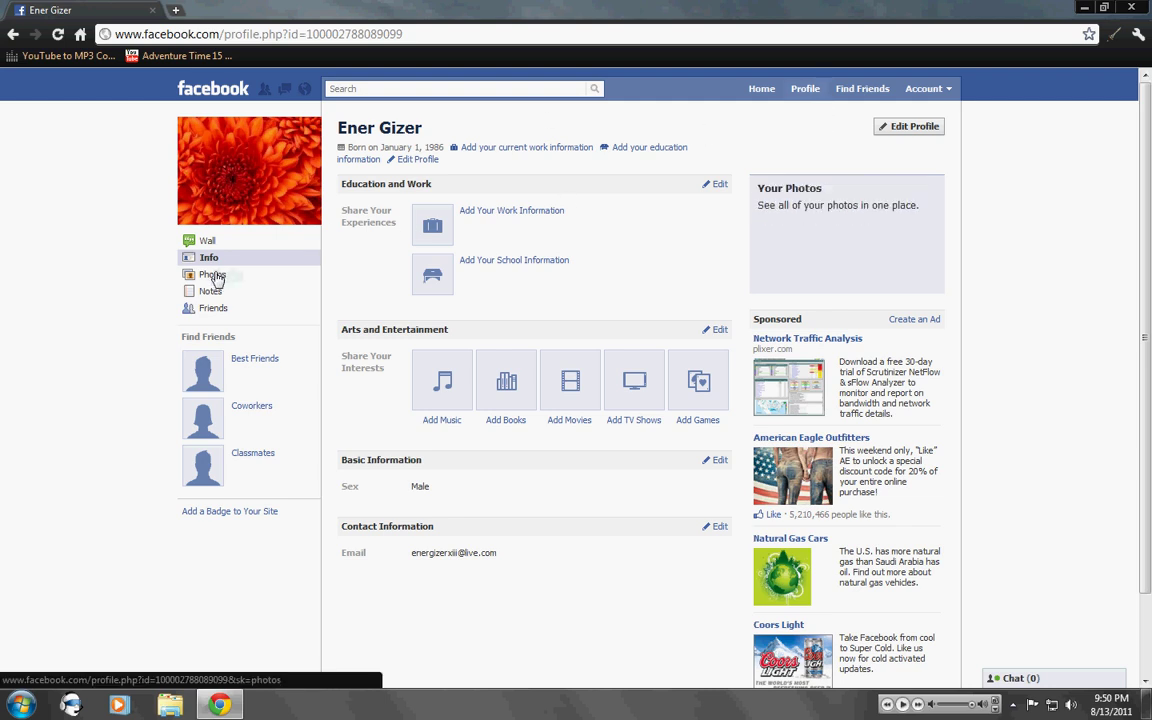
Step: Return to the Facebook profile page from the top bar
{"action": "left_click", "coordinate": [805, 88]}
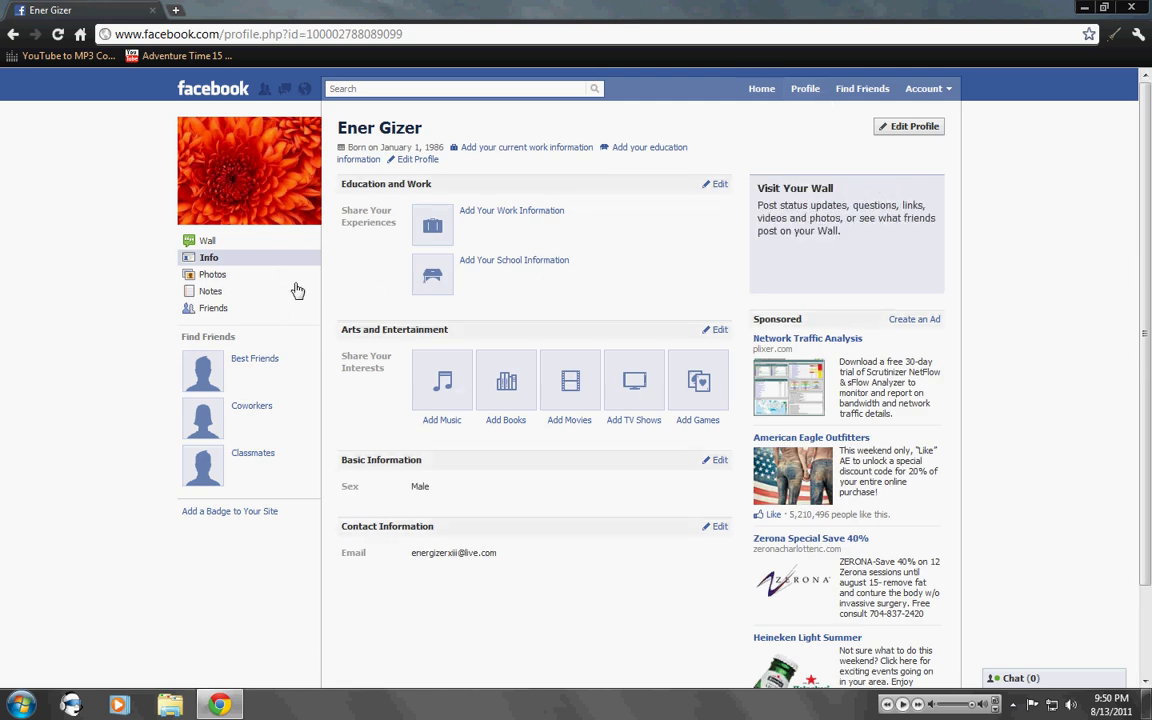
Step: Open the Terrain album from the profile's photo albums and bring up its Edit Album form
{"action": "left_click", "coordinate": [212, 277]}
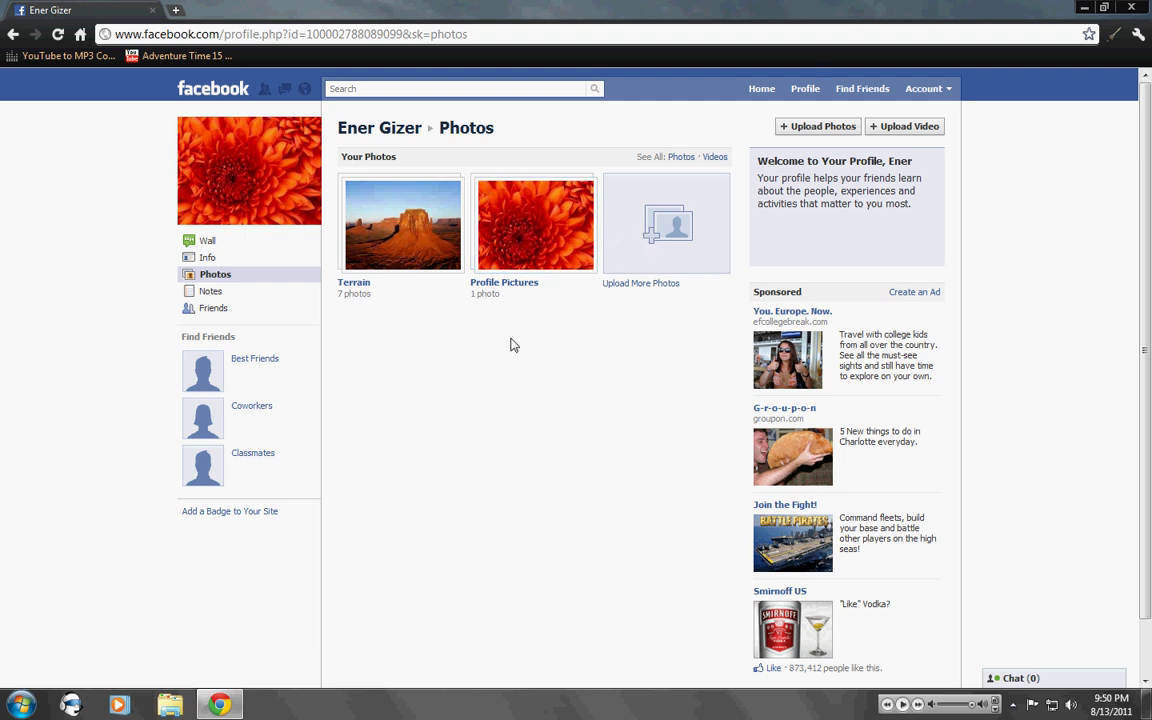
{"action": "mouse_move", "coordinate": [401, 225]}
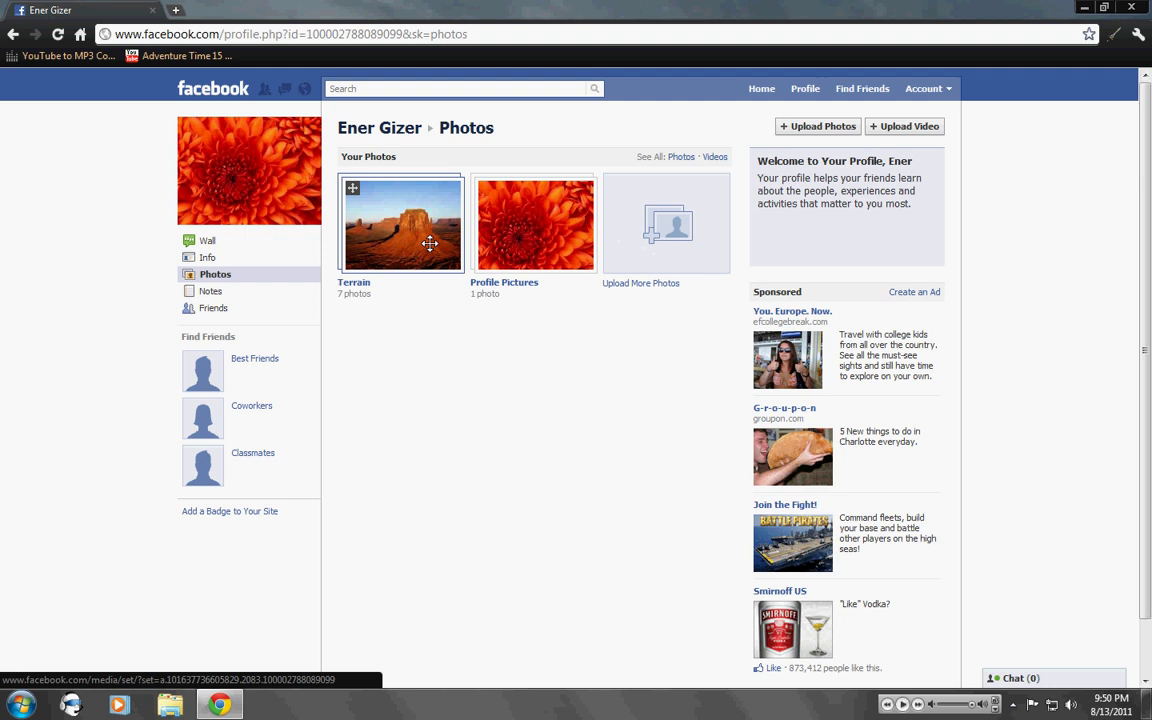
{"action": "left_click", "coordinate": [429, 243]}
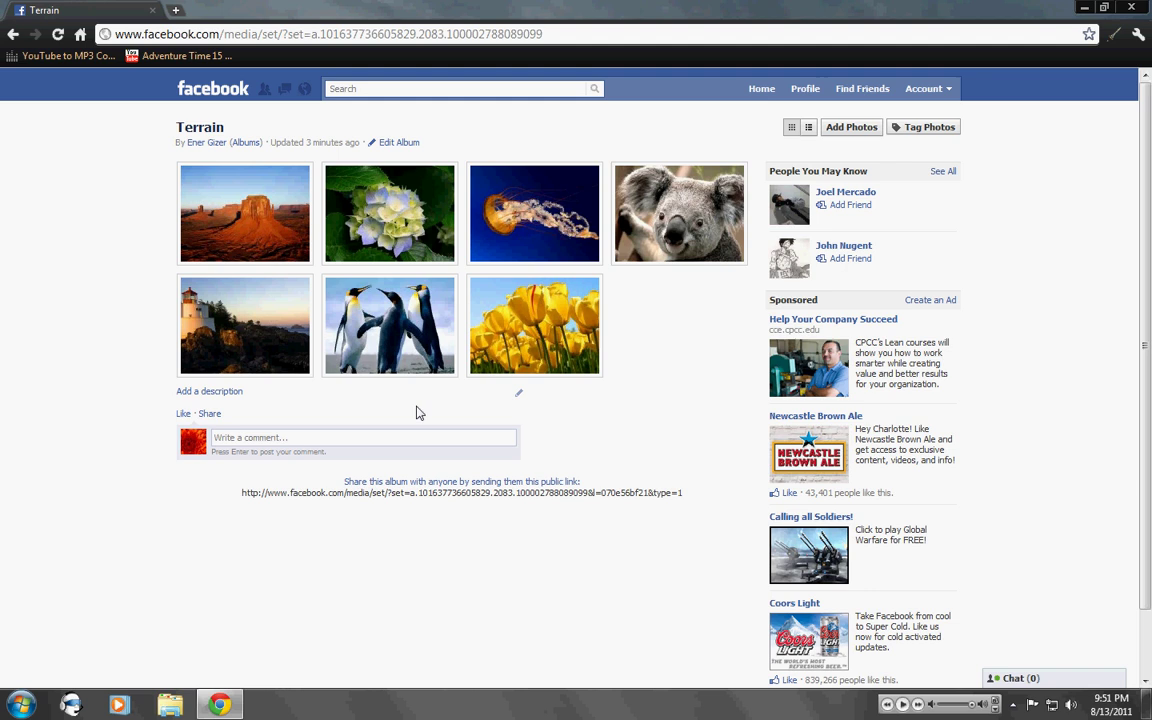
{"action": "left_click", "coordinate": [392, 143]}
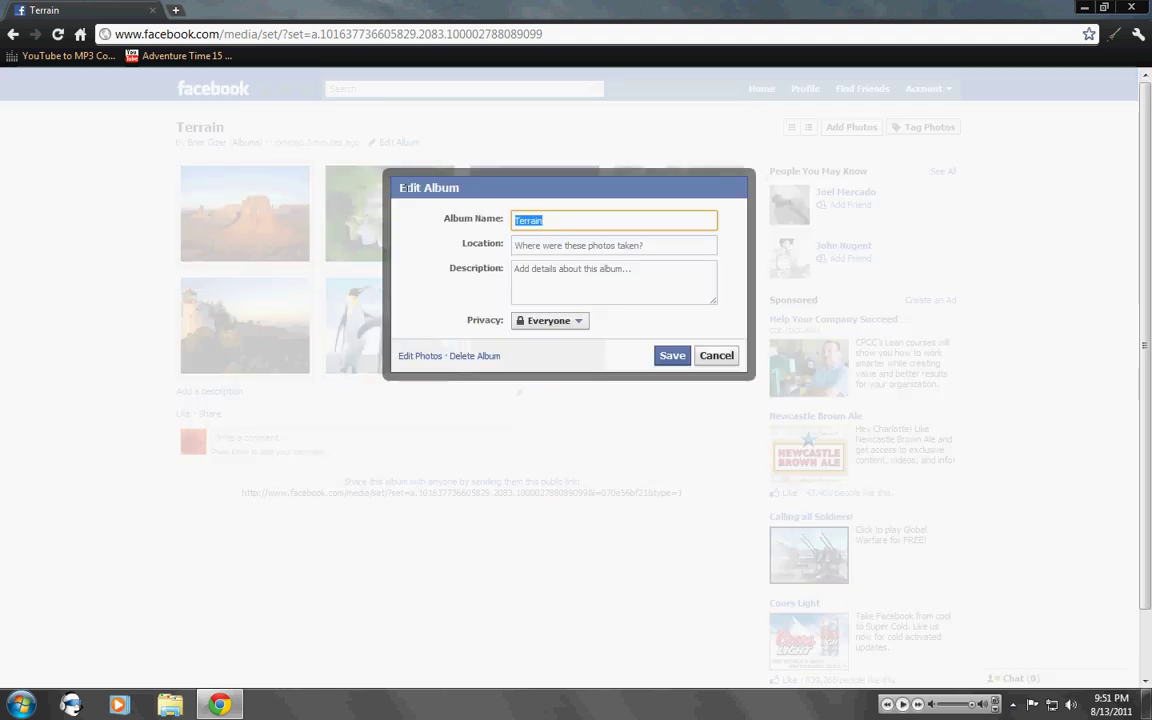
{"action": "left_click", "coordinate": [615, 225]}
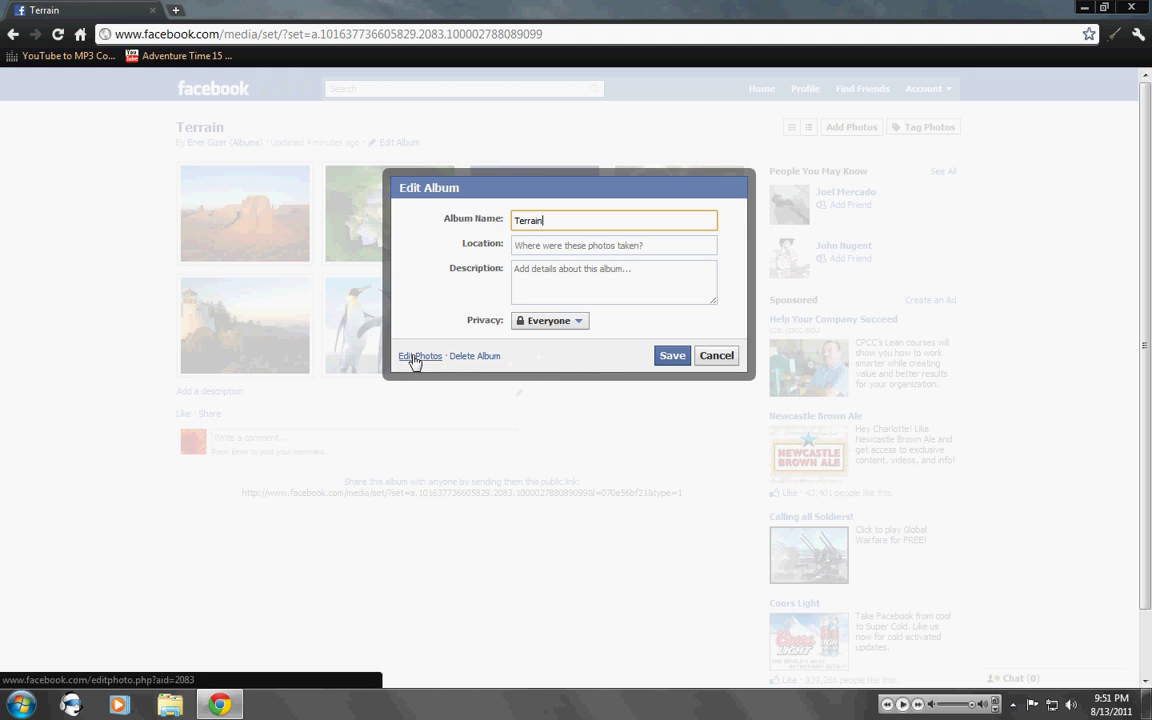
Step: Open the Terrain album's Edit Photos page and scroll through its photos
{"action": "left_click", "coordinate": [415, 357]}
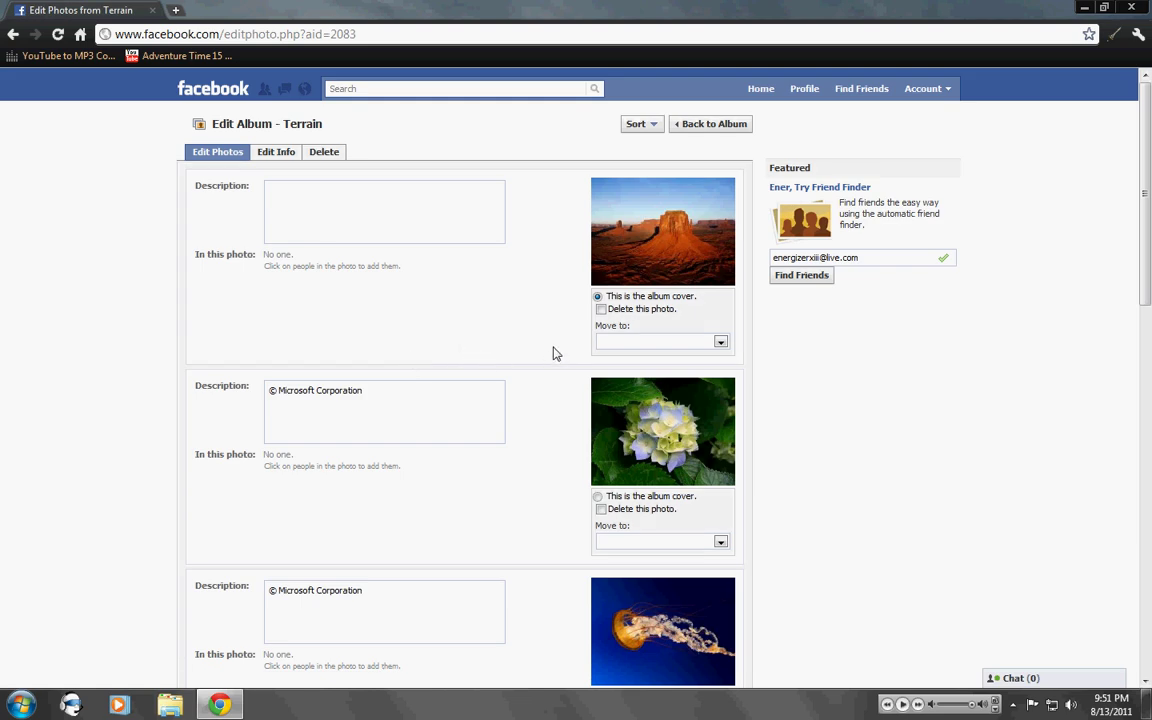
{"action": "scroll", "coordinate": [625, 280], "scroll_direction": "down", "scroll_amount": 2}
{"action": "scroll", "coordinate": [612, 350], "scroll_direction": "down", "scroll_amount": 1}
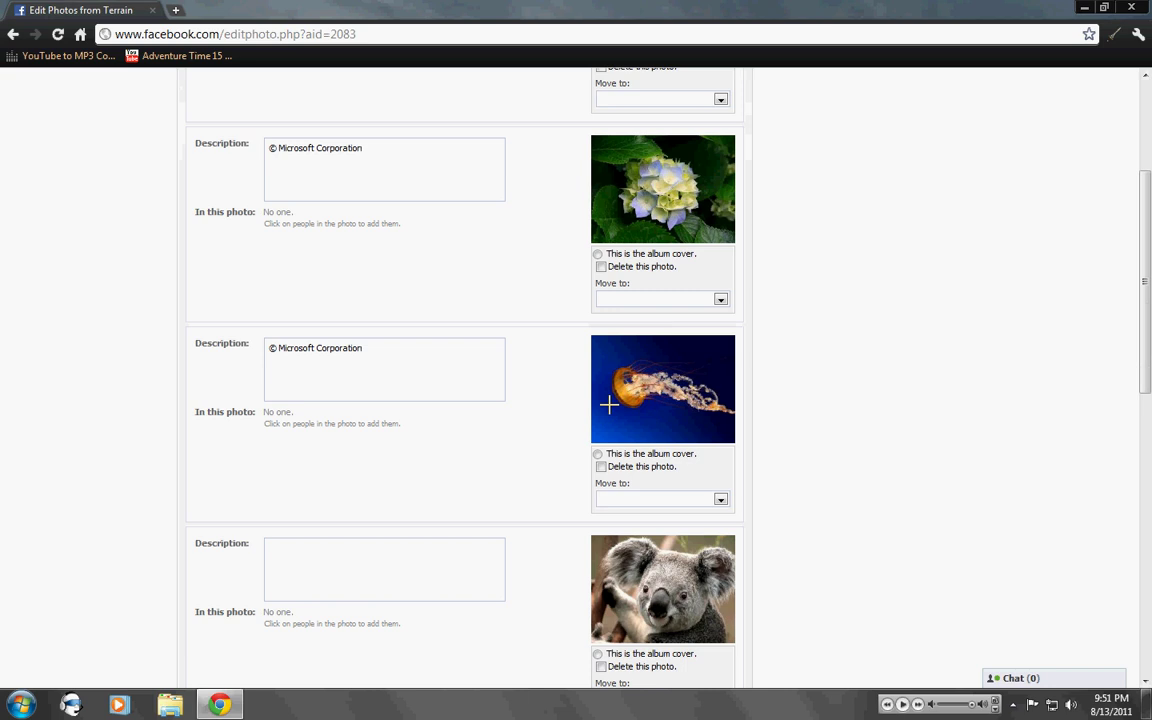
{"action": "scroll", "coordinate": [615, 410], "scroll_direction": "down", "scroll_amount": 2}
{"action": "scroll", "coordinate": [618, 428], "scroll_direction": "down", "scroll_amount": 1}
{"action": "scroll", "coordinate": [590, 365], "scroll_direction": "down", "scroll_amount": 1}
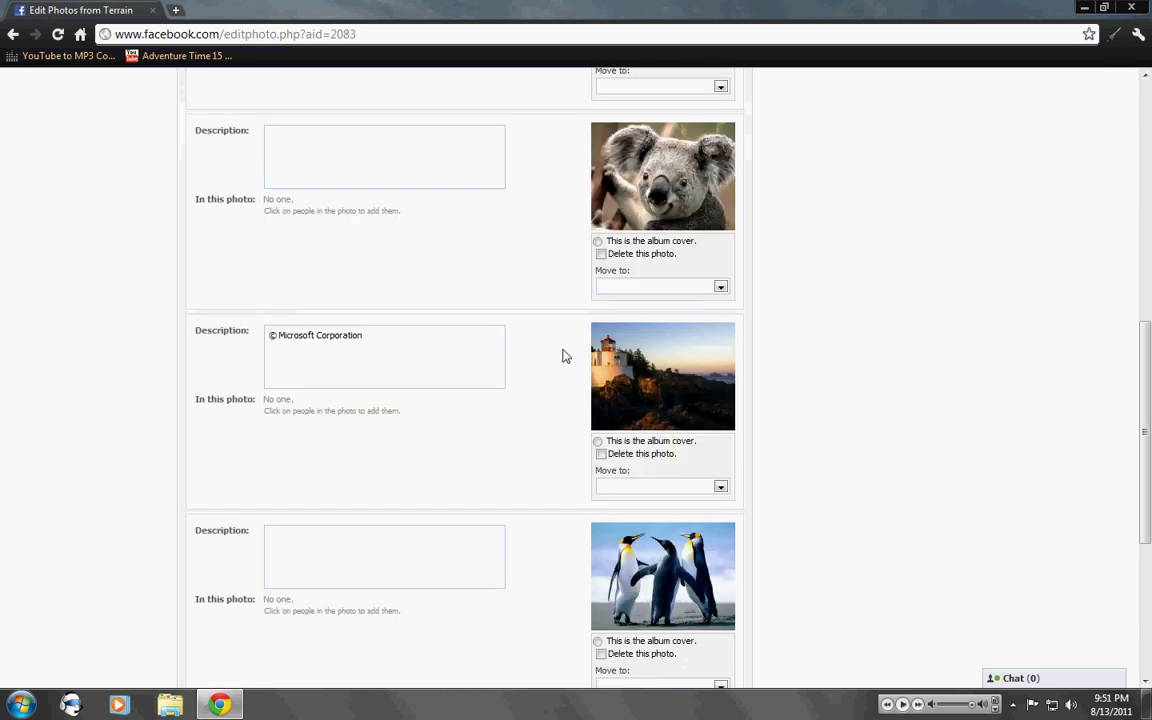
{"action": "scroll", "coordinate": [590, 430], "scroll_direction": "down", "scroll_amount": 2}
{"action": "scroll", "coordinate": [640, 494], "scroll_direction": "down", "scroll_amount": 2}
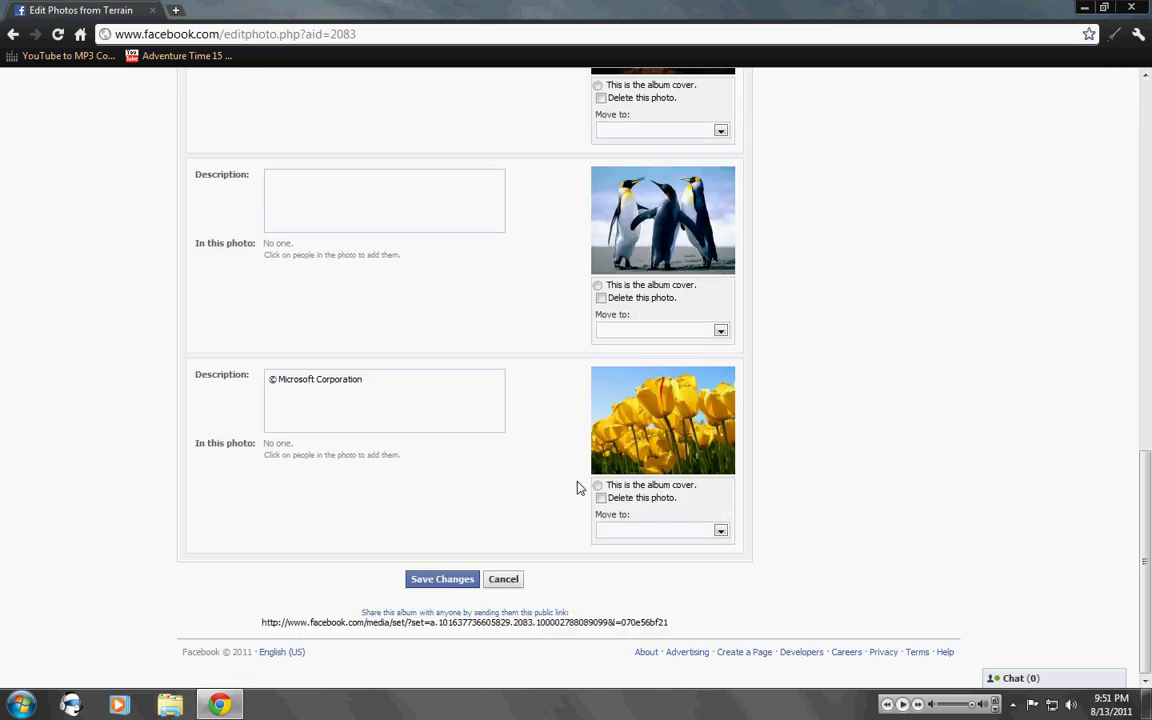
{"action": "scroll", "coordinate": [560, 475], "scroll_direction": "up", "scroll_amount": 3}
{"action": "scroll", "coordinate": [560, 478], "scroll_direction": "up", "scroll_amount": 7}
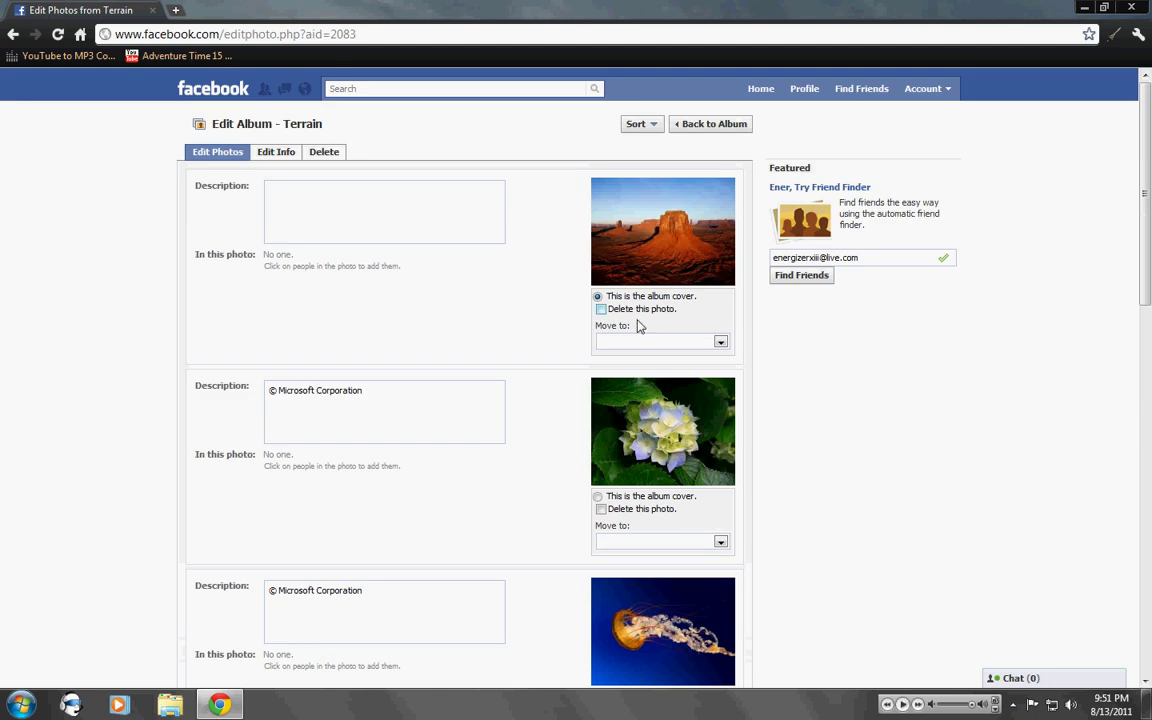
{"action": "scroll", "coordinate": [545, 348], "scroll_direction": "down", "scroll_amount": 2}
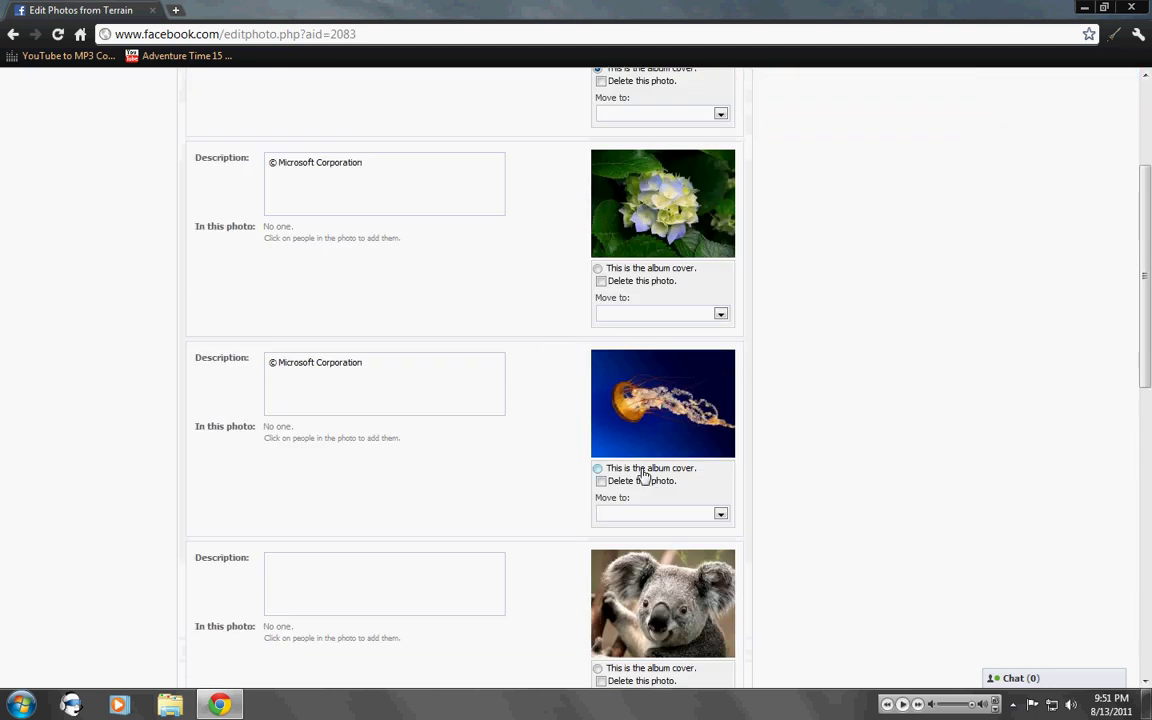
Step: Set the jellyfish, koala and penguin photos each to move to Animals
{"action": "left_click", "coordinate": [670, 520]}
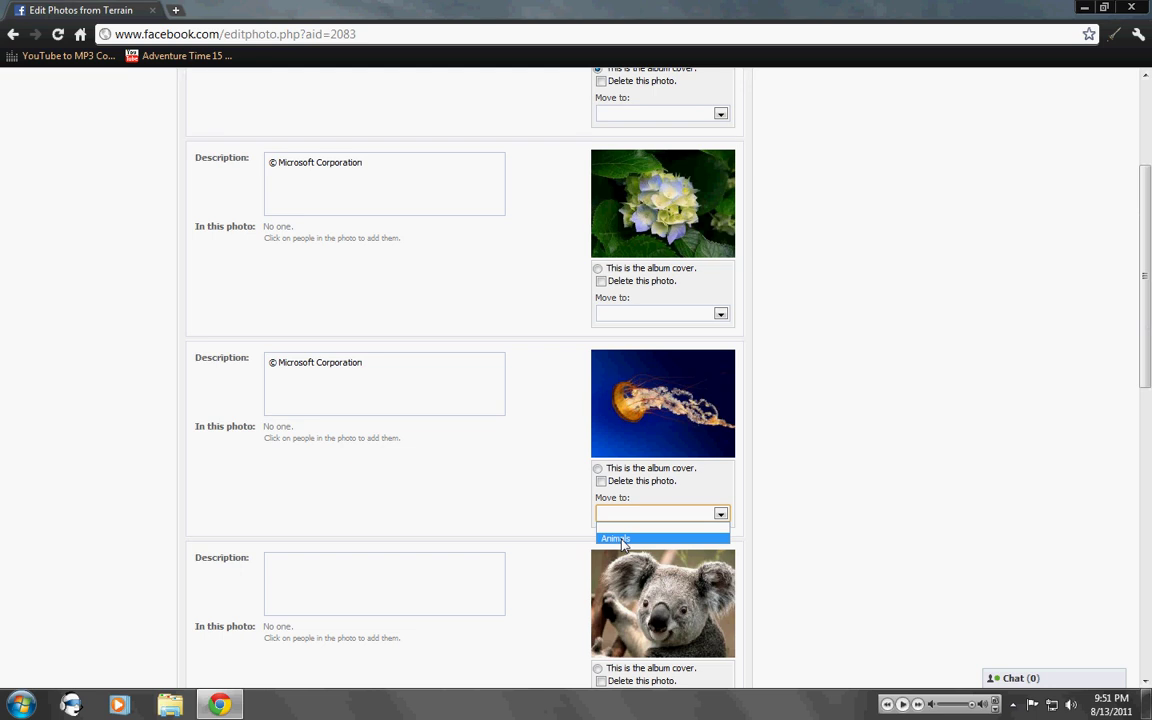
{"action": "left_click", "coordinate": [612, 410]}
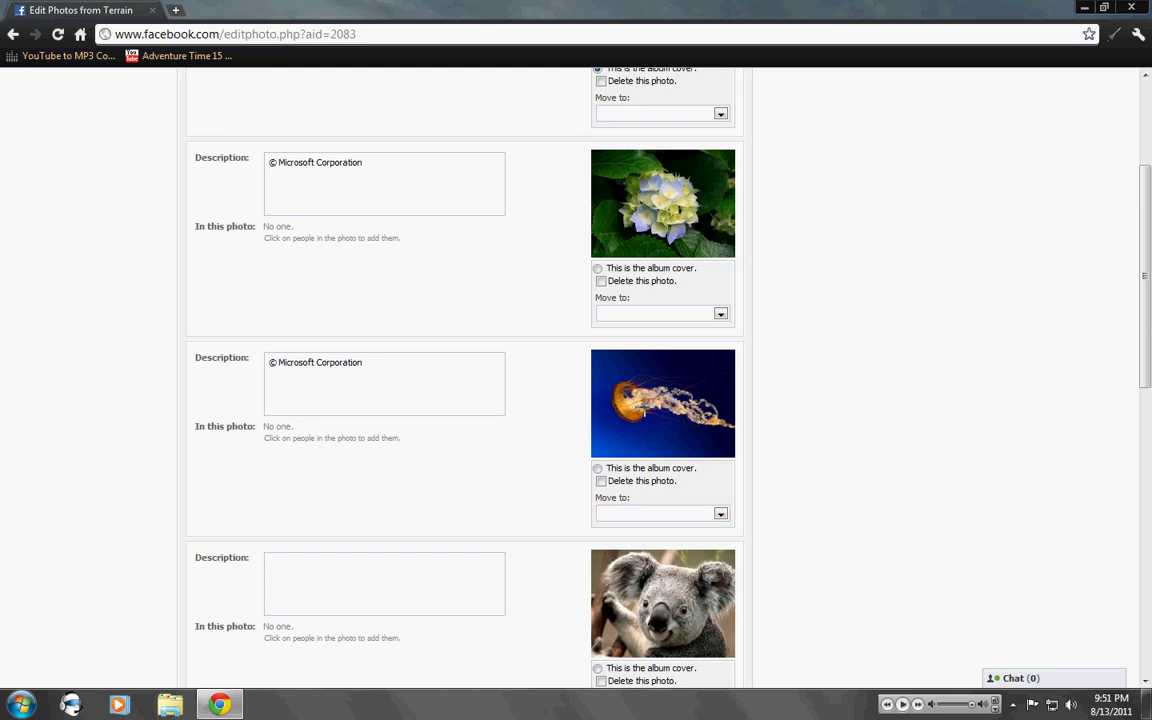
{"action": "left_click", "coordinate": [719, 513]}
{"action": "left_click", "coordinate": [663, 539]}
{"action": "scroll", "coordinate": [504, 496], "scroll_direction": "down", "scroll_amount": 3}
{"action": "left_click", "coordinate": [658, 566]}
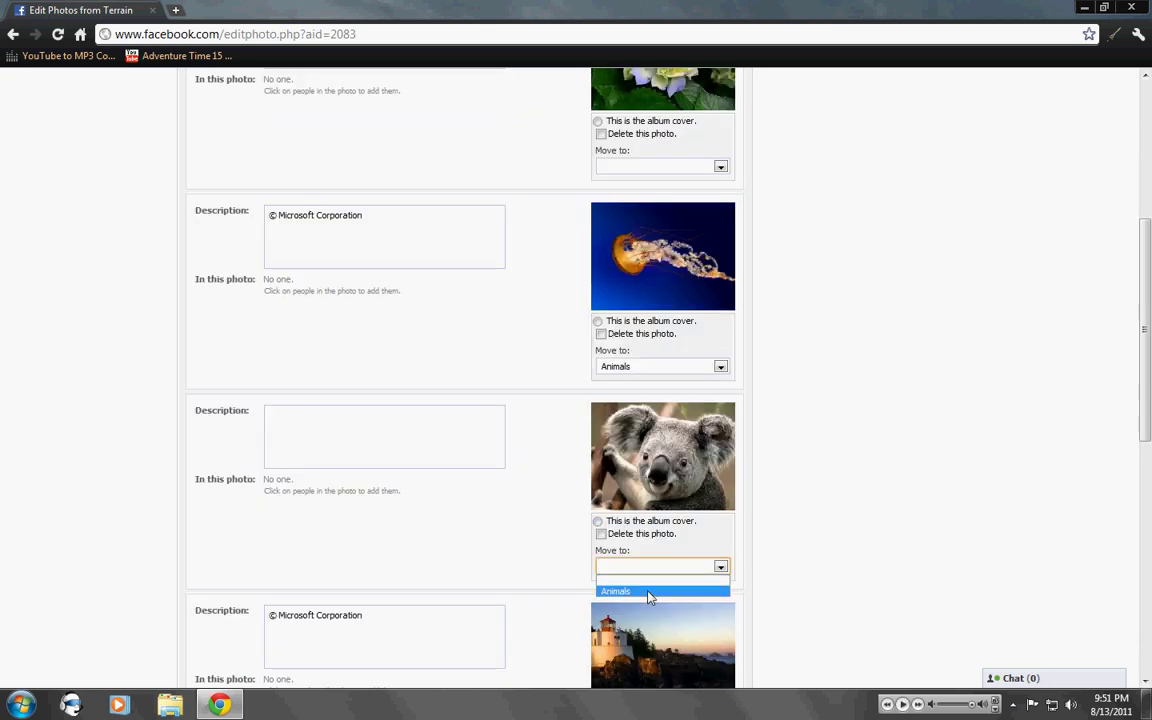
{"action": "left_click", "coordinate": [648, 591]}
{"action": "scroll", "coordinate": [529, 516], "scroll_direction": "down", "scroll_amount": 5}
{"action": "scroll", "coordinate": [679, 481], "scroll_direction": "down", "scroll_amount": 3}
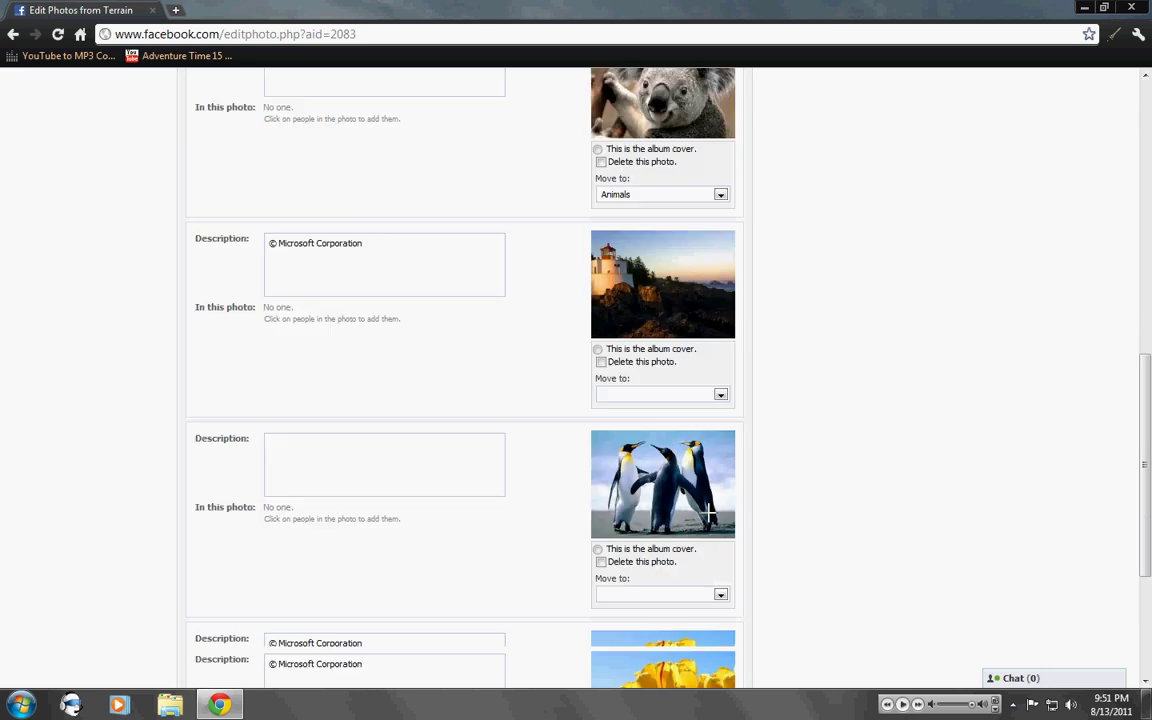
{"action": "left_click", "coordinate": [680, 543]}
{"action": "left_click", "coordinate": [651, 570]}
Step: Scroll back through the Terrain edit page to review the three pending moves
{"action": "scroll", "coordinate": [499, 548], "scroll_direction": "down", "scroll_amount": 2}
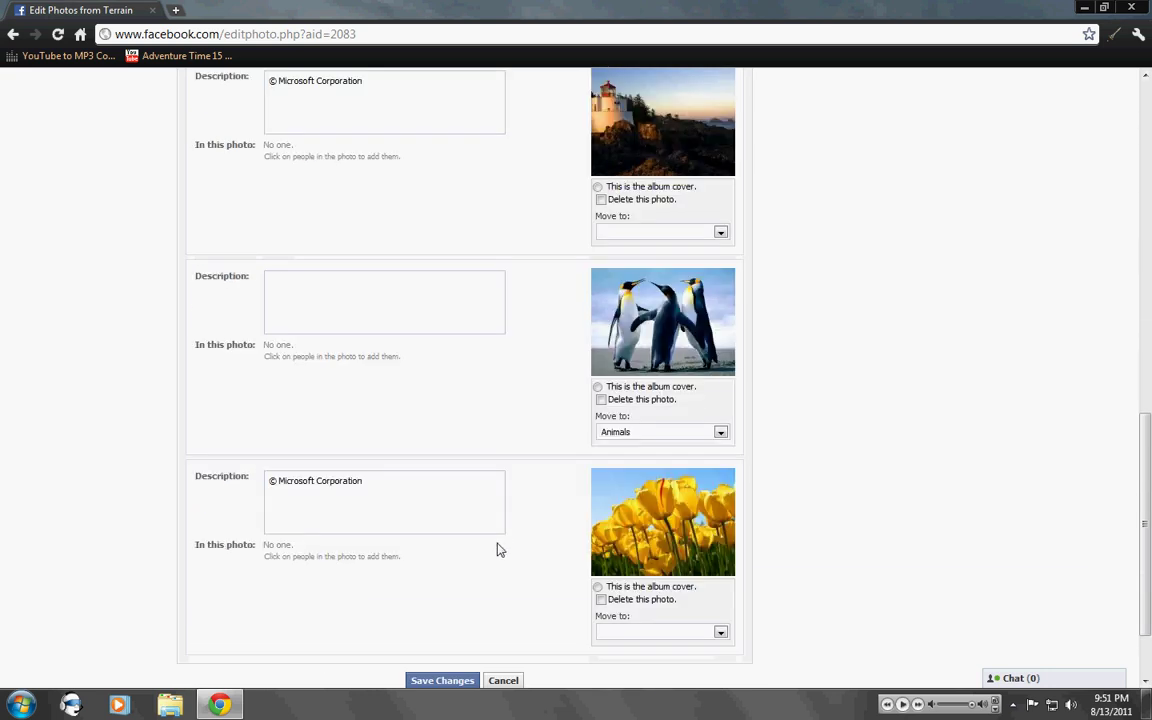
{"action": "scroll", "coordinate": [502, 547], "scroll_direction": "down", "scroll_amount": 2}
{"action": "scroll", "coordinate": [500, 547], "scroll_direction": "up", "scroll_amount": 1}
{"action": "scroll", "coordinate": [500, 547], "scroll_direction": "up", "scroll_amount": 3}
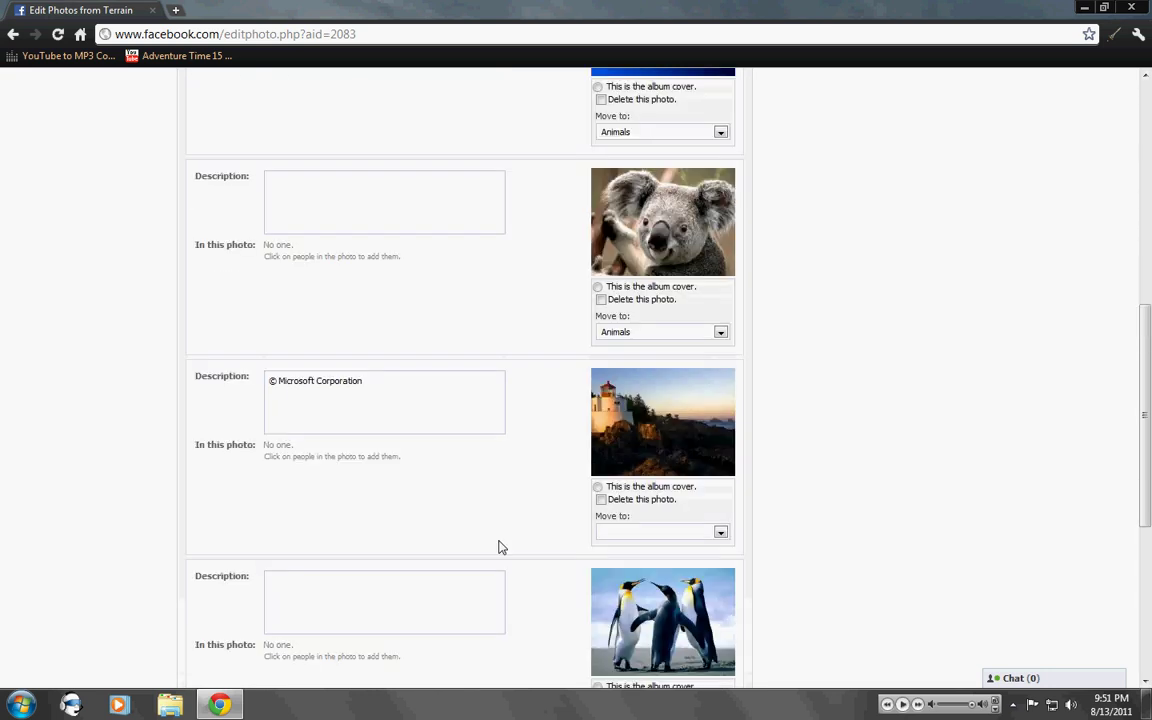
{"action": "scroll", "coordinate": [500, 547], "scroll_direction": "up", "scroll_amount": 4}
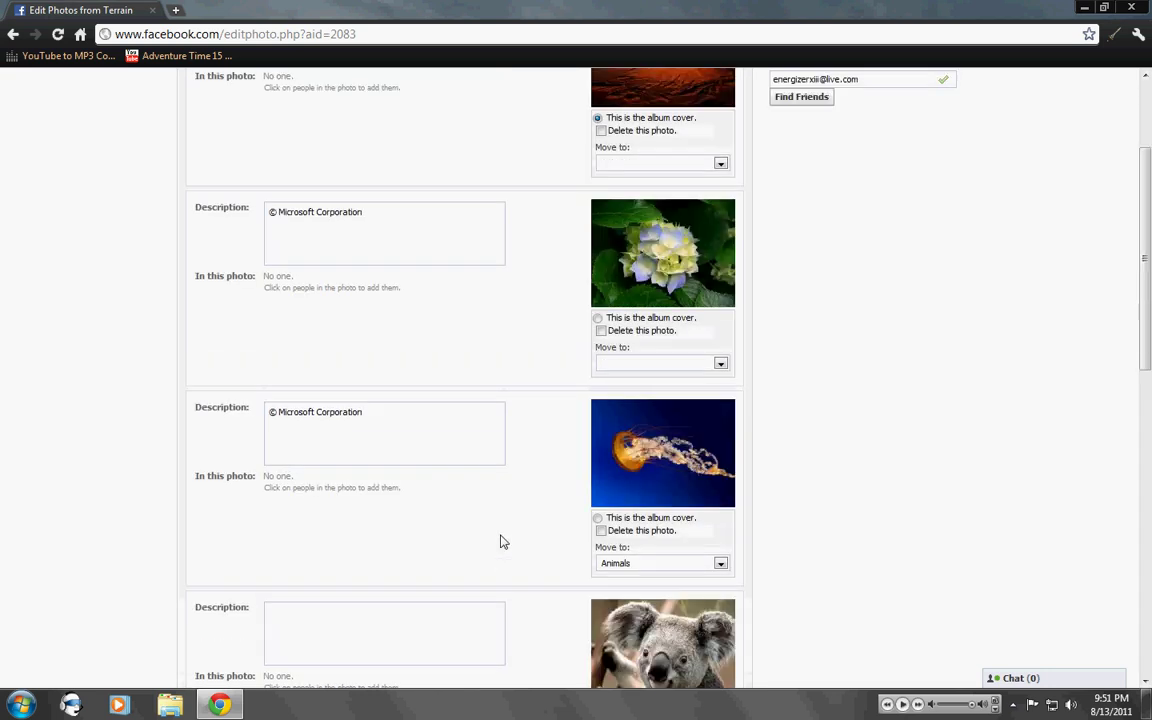
{"action": "left_click", "coordinate": [407, 418]}
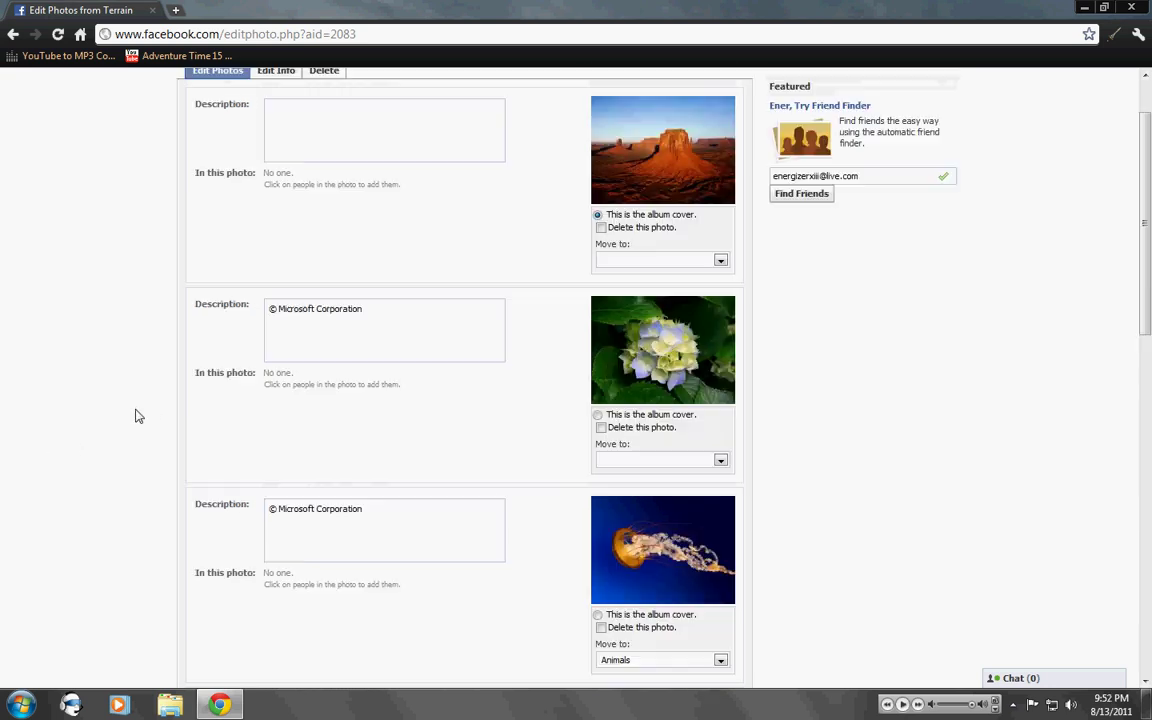
{"action": "scroll", "coordinate": [134, 410], "scroll_direction": "up", "scroll_amount": 1}
{"action": "scroll", "coordinate": [337, 353], "scroll_direction": "up", "scroll_amount": 1}
{"action": "scroll", "coordinate": [338, 357], "scroll_direction": "down", "scroll_amount": 3}
{"action": "scroll", "coordinate": [338, 350], "scroll_direction": "down", "scroll_amount": 4}
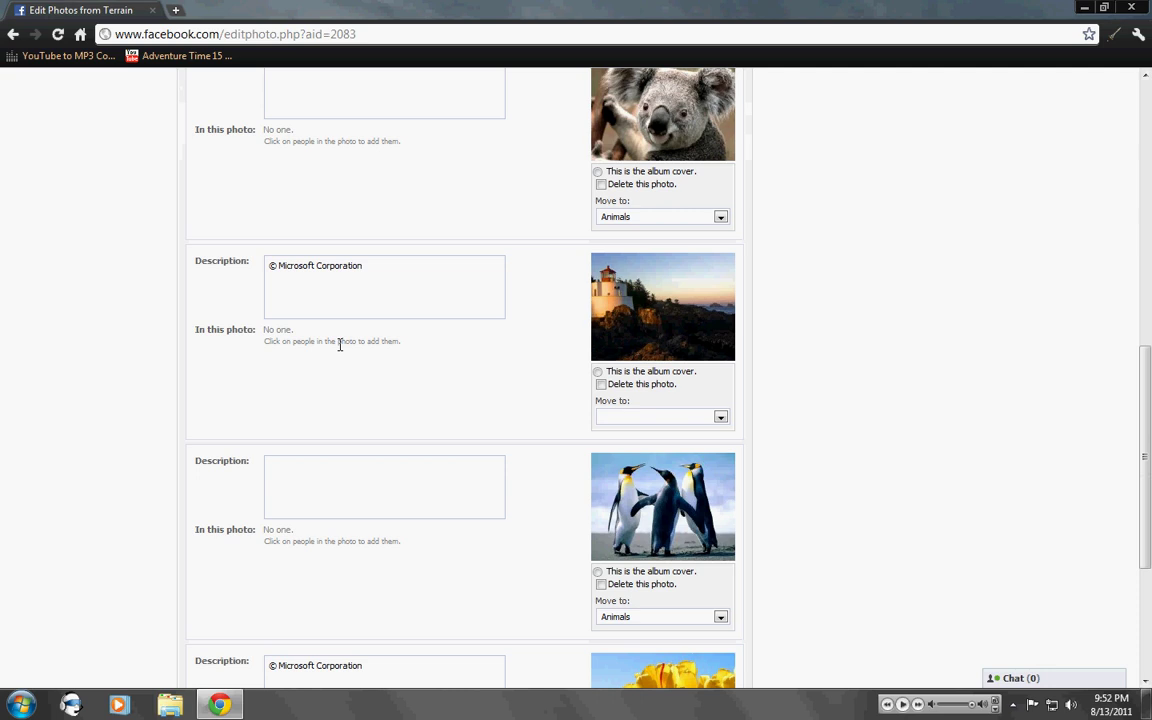
{"action": "scroll", "coordinate": [339, 345], "scroll_direction": "down", "scroll_amount": 1}
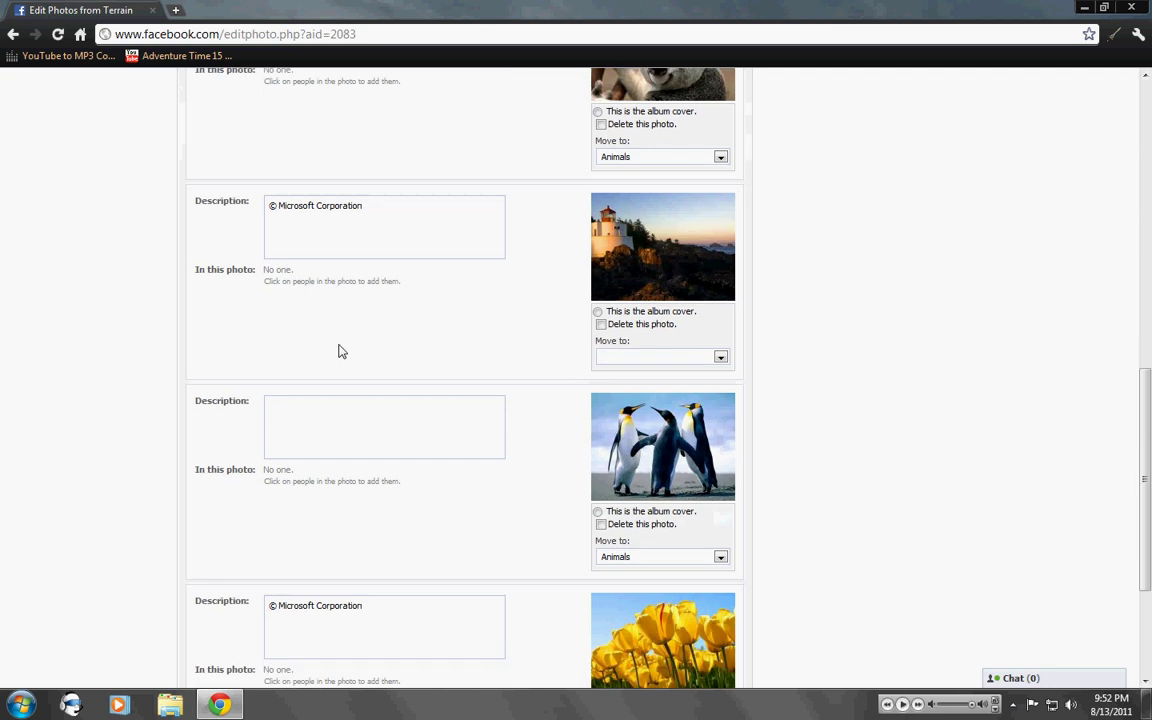
{"action": "scroll", "coordinate": [338, 351], "scroll_direction": "down", "scroll_amount": 2}
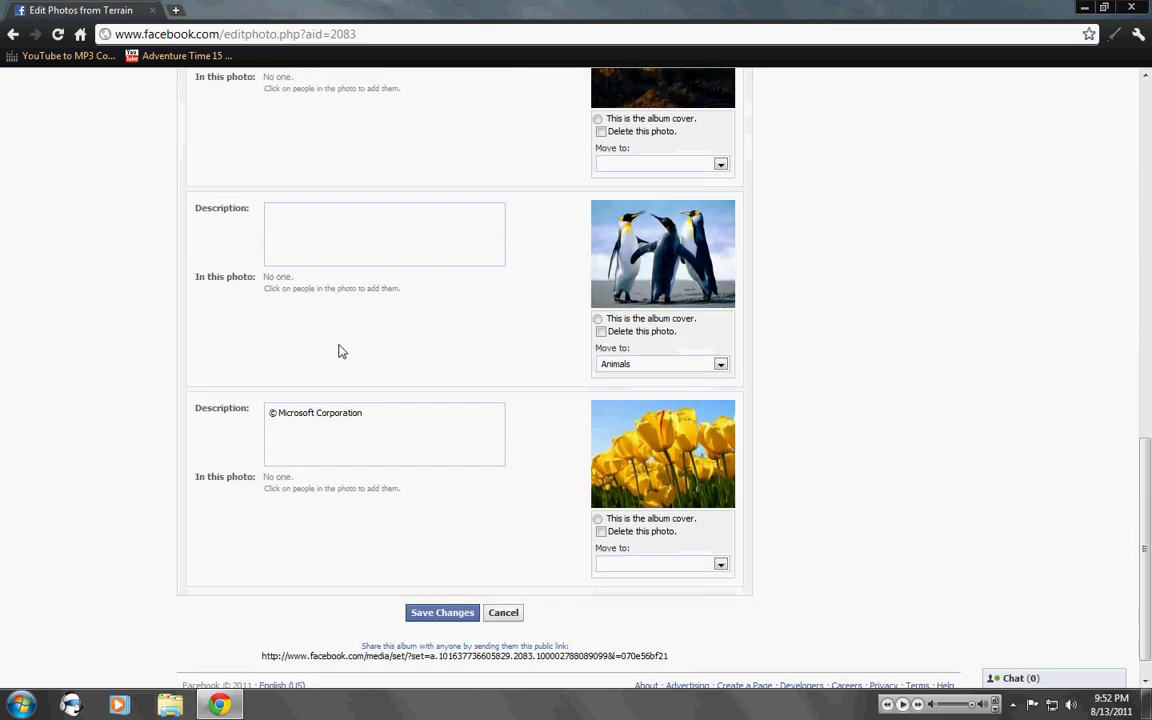
Step: Save the photo moves and view the Albums list with Animals holding three photos
{"action": "left_click", "coordinate": [434, 614]}
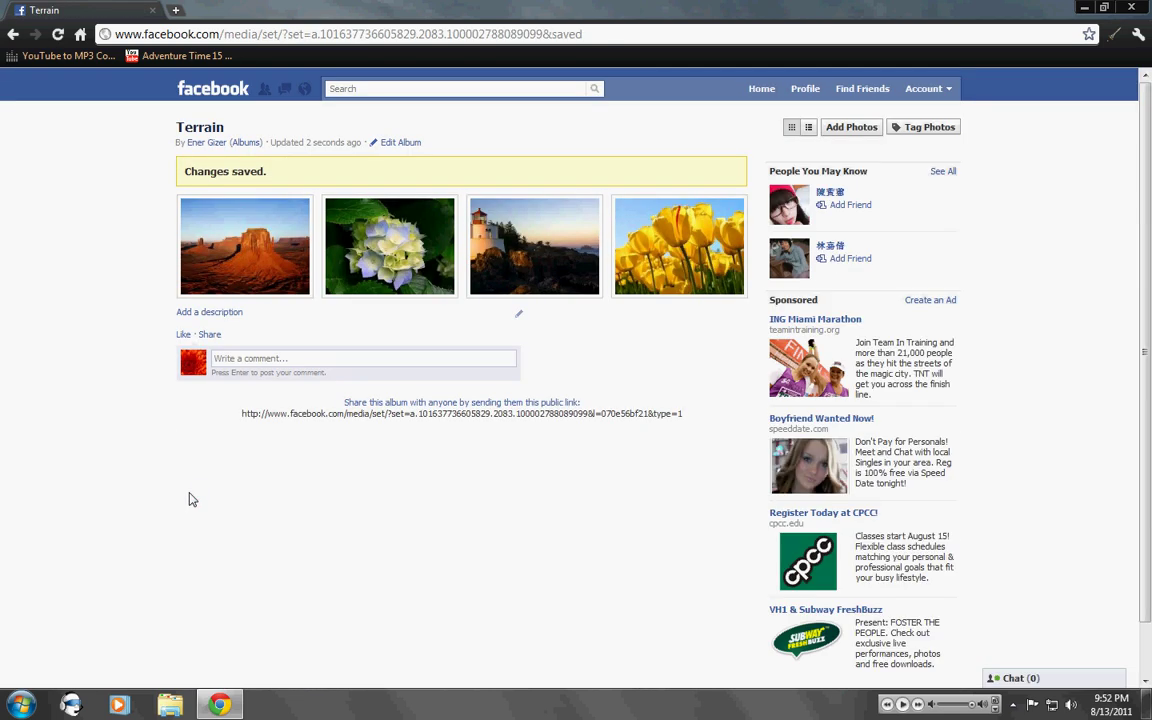
{"action": "left_click", "coordinate": [243, 143]}
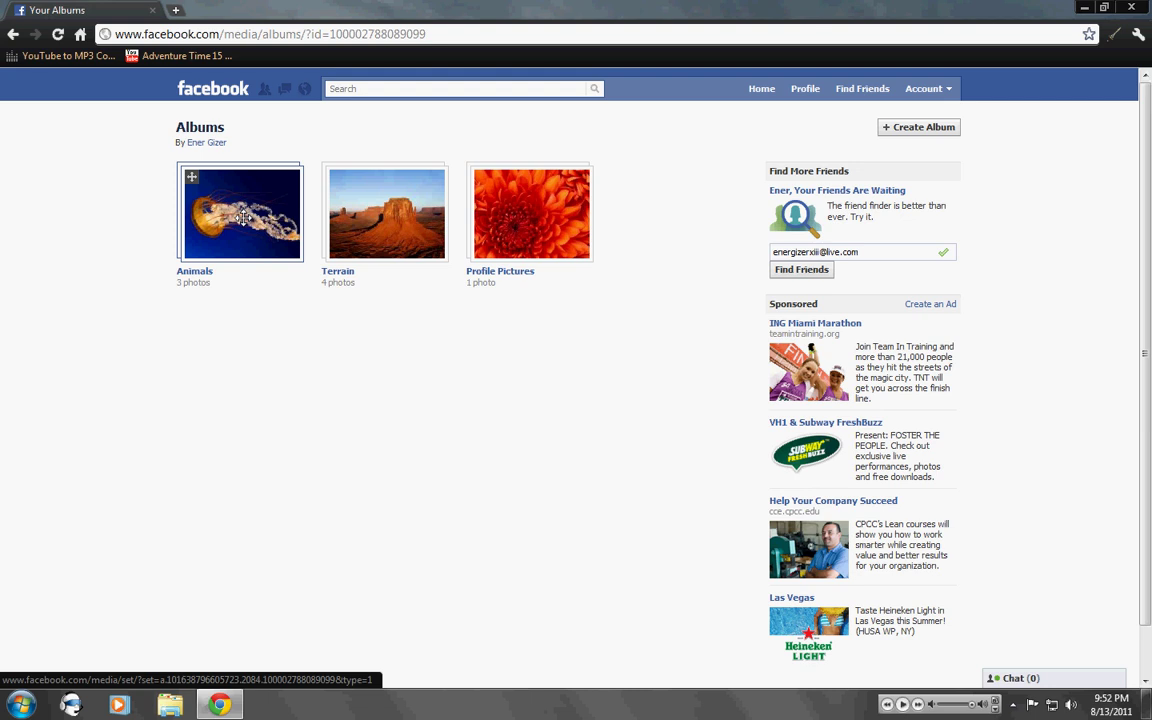
Step: Return to the profile and browse the Profile Pictures and Terrain albums
{"action": "left_click", "coordinate": [805, 90]}
{"action": "left_click", "coordinate": [216, 276]}
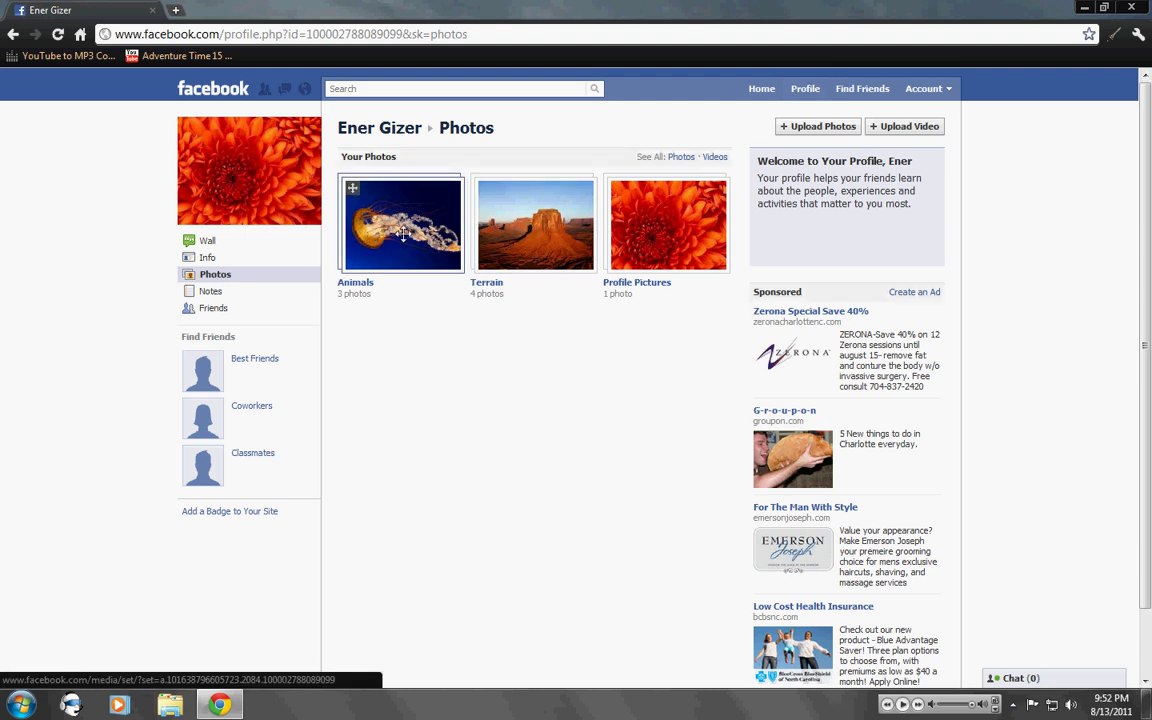
{"action": "left_click", "coordinate": [645, 262]}
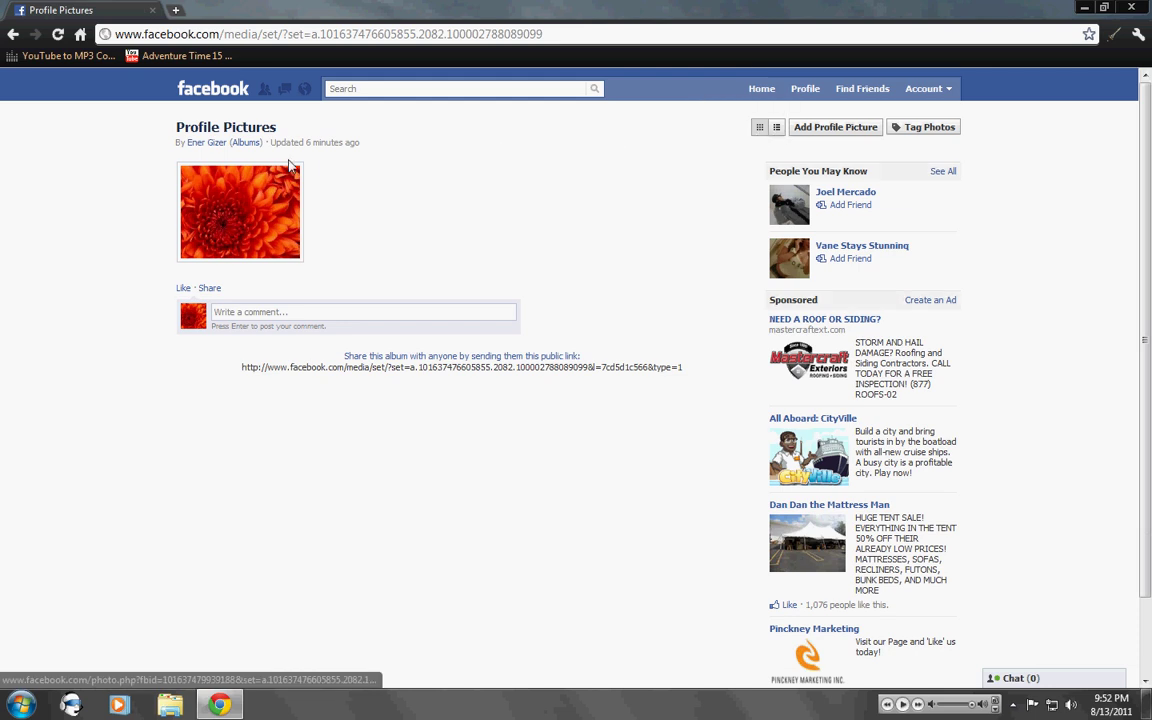
{"action": "left_click", "coordinate": [246, 143]}
{"action": "left_click", "coordinate": [426, 179]}
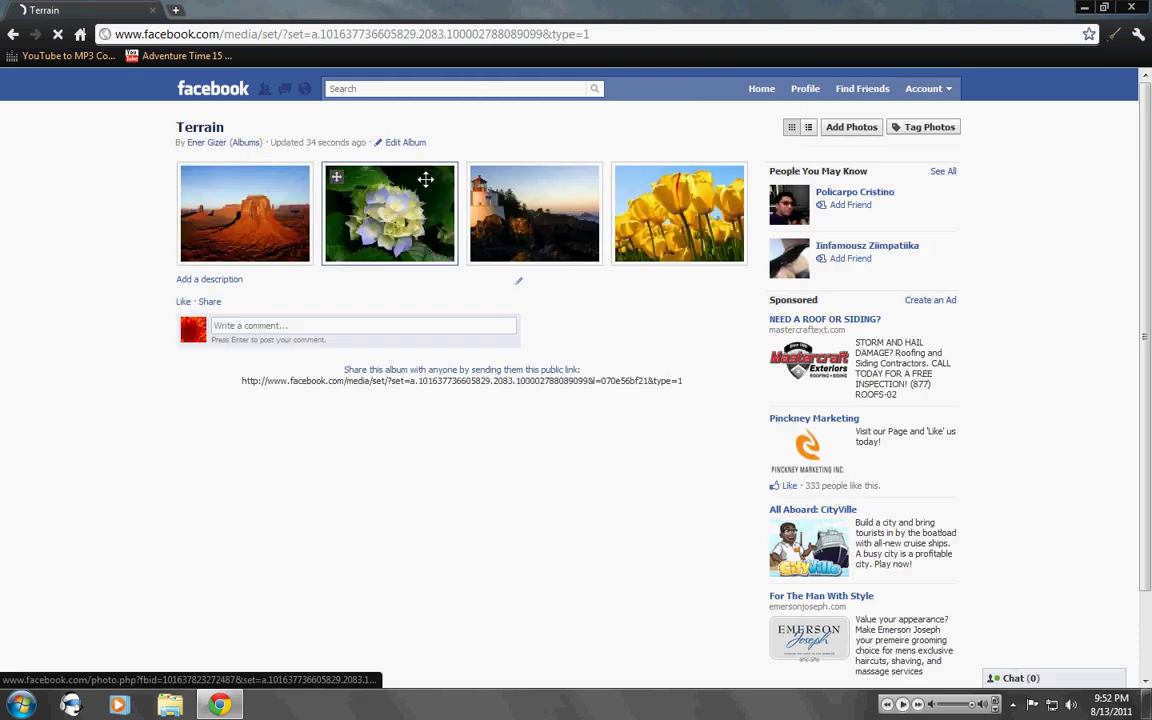
{"action": "left_click", "coordinate": [247, 144]}
Step: View the orange flower photo in Profile Pictures full-size, then close it
{"action": "left_click", "coordinate": [557, 216]}
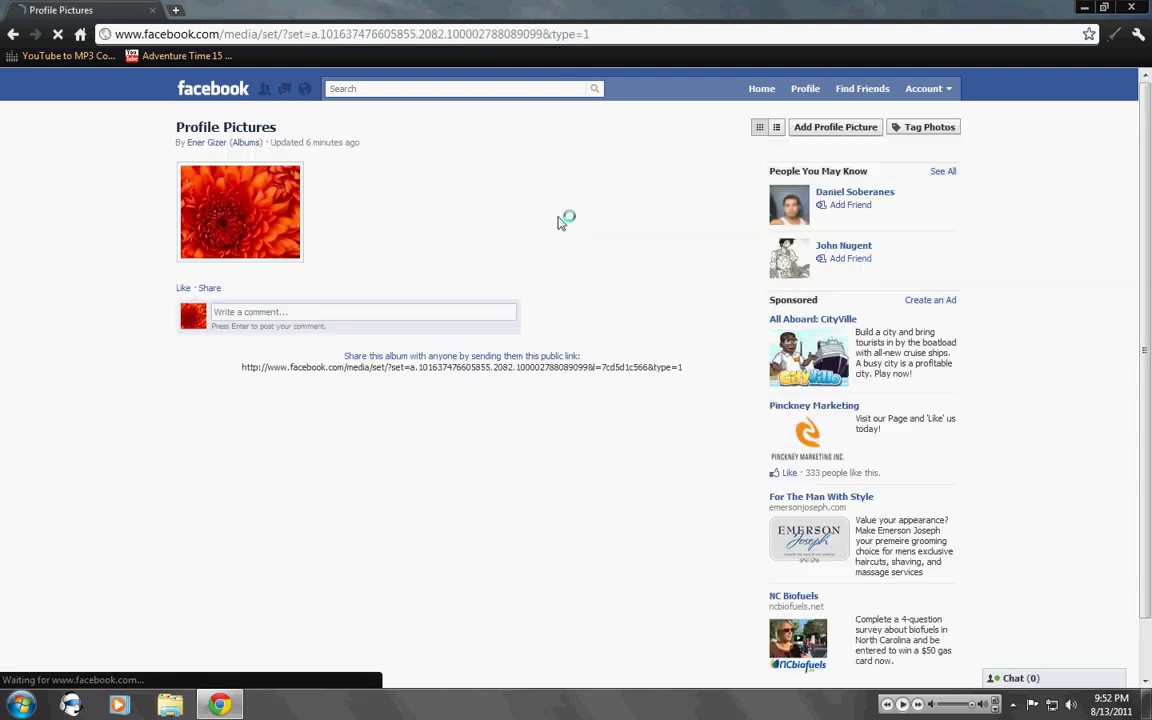
{"action": "left_click", "coordinate": [270, 222]}
{"action": "scroll", "coordinate": [212, 230], "scroll_direction": "down", "scroll_amount": 1}
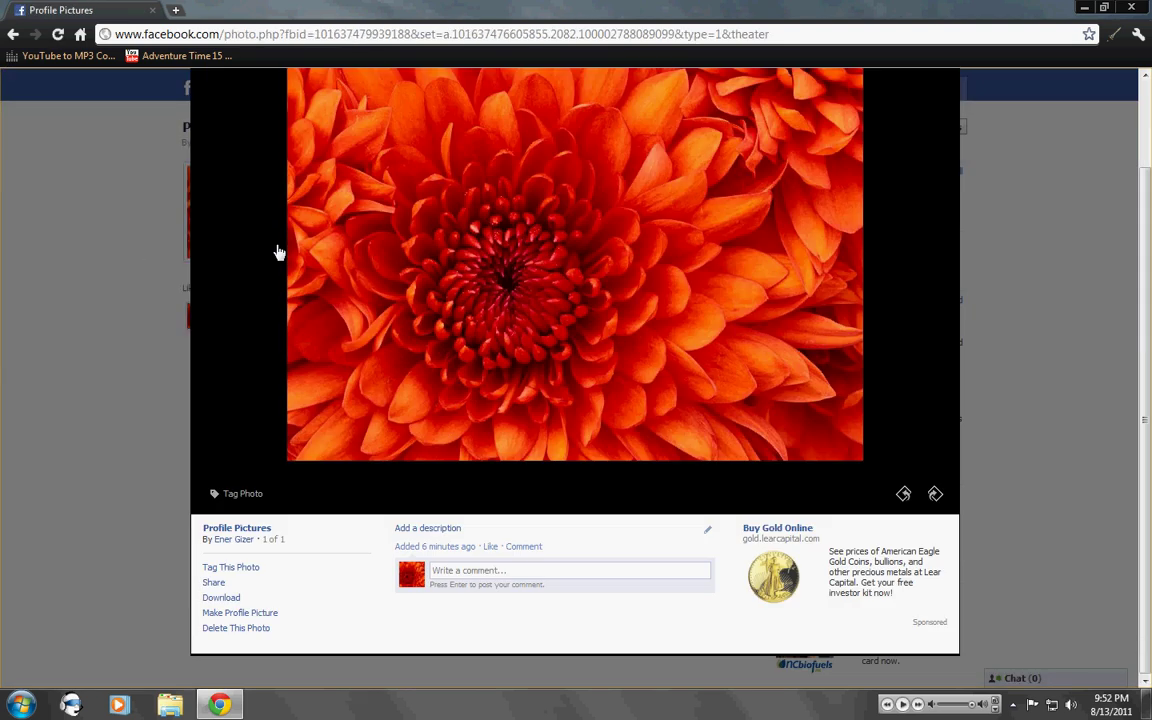
{"action": "scroll", "coordinate": [210, 620], "scroll_direction": "up", "scroll_amount": 1}
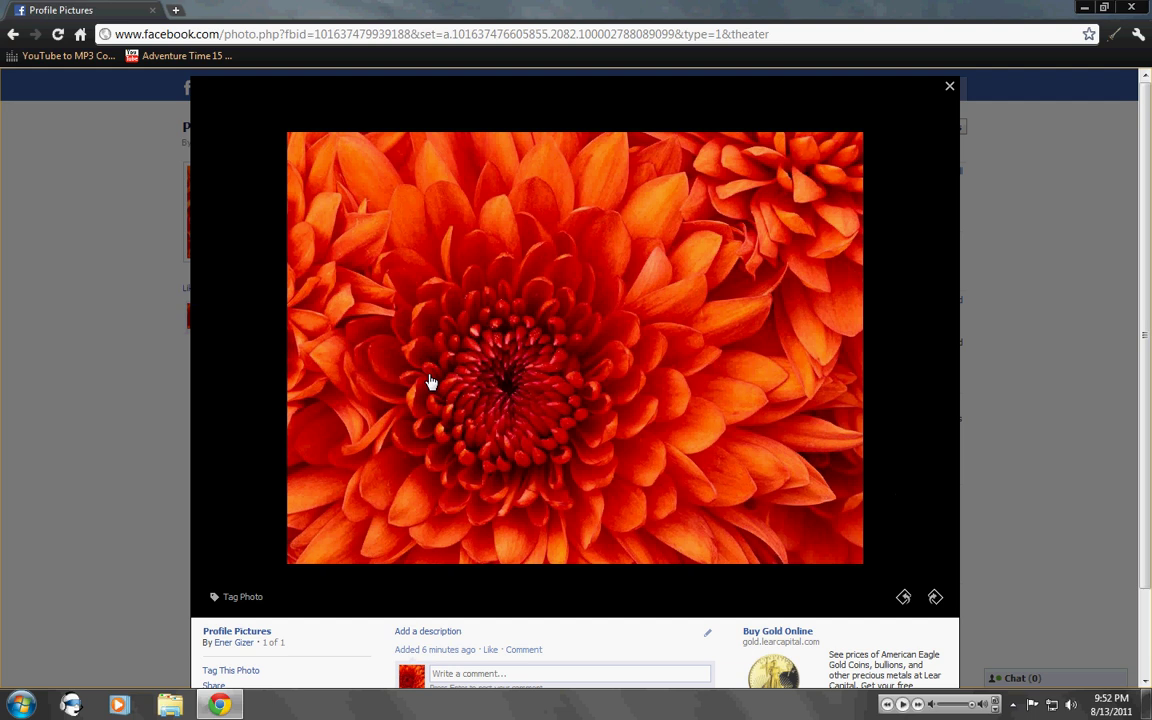
{"action": "left_click", "coordinate": [949, 86]}
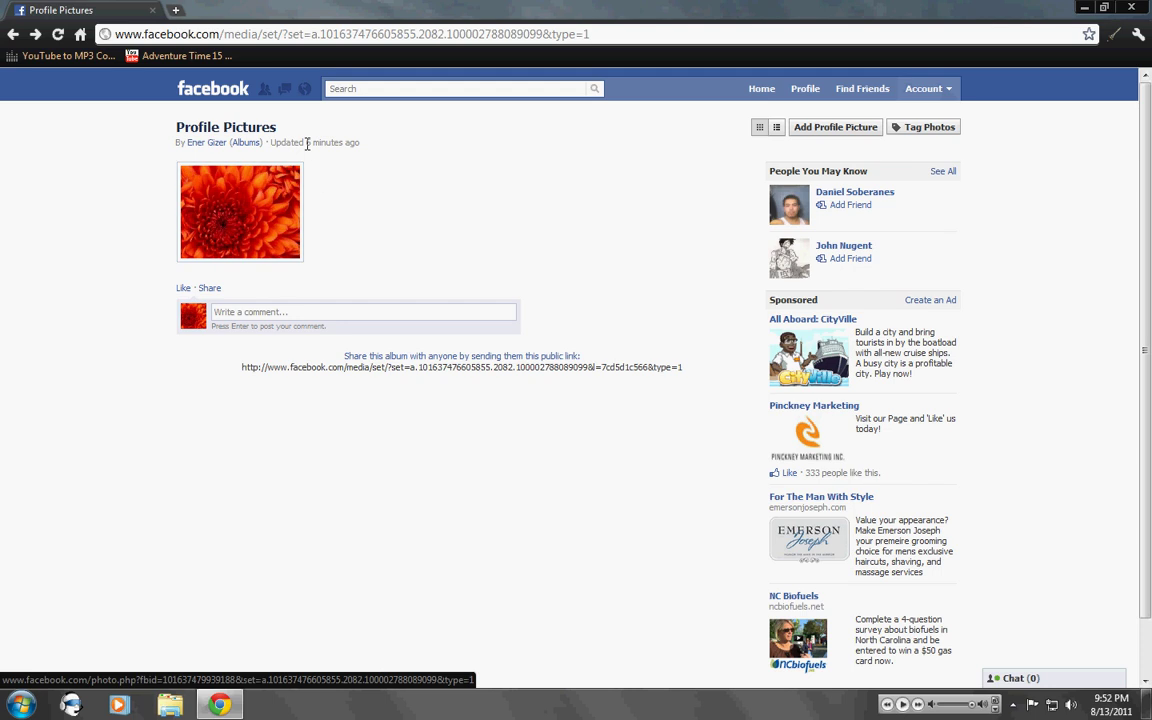
Step: Open the Terrain album's Edit Photos page from the profile's albums
{"action": "left_click", "coordinate": [212, 144]}
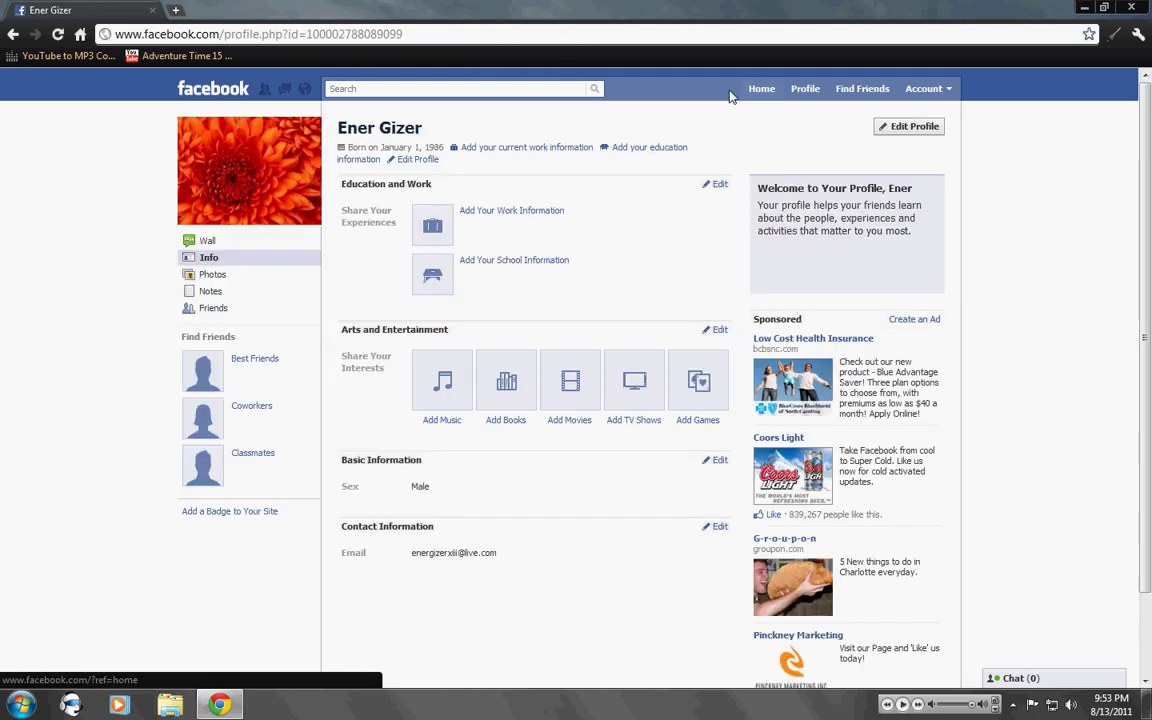
{"action": "left_click", "coordinate": [272, 275]}
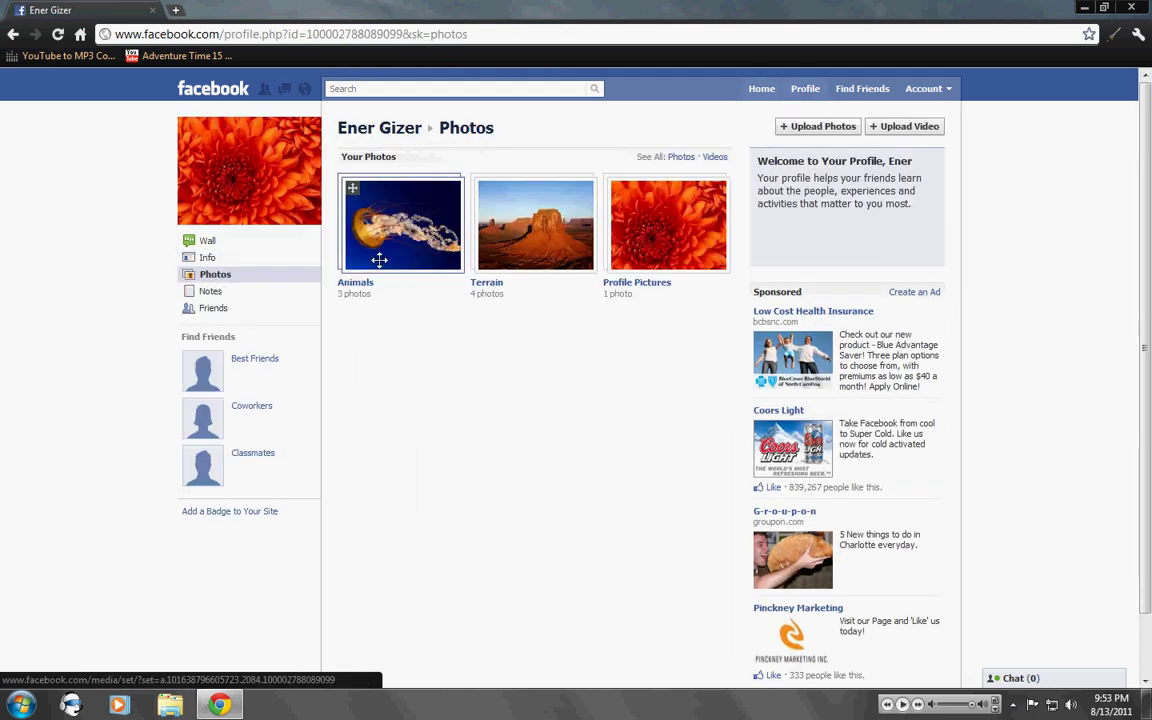
{"action": "left_click", "coordinate": [497, 246]}
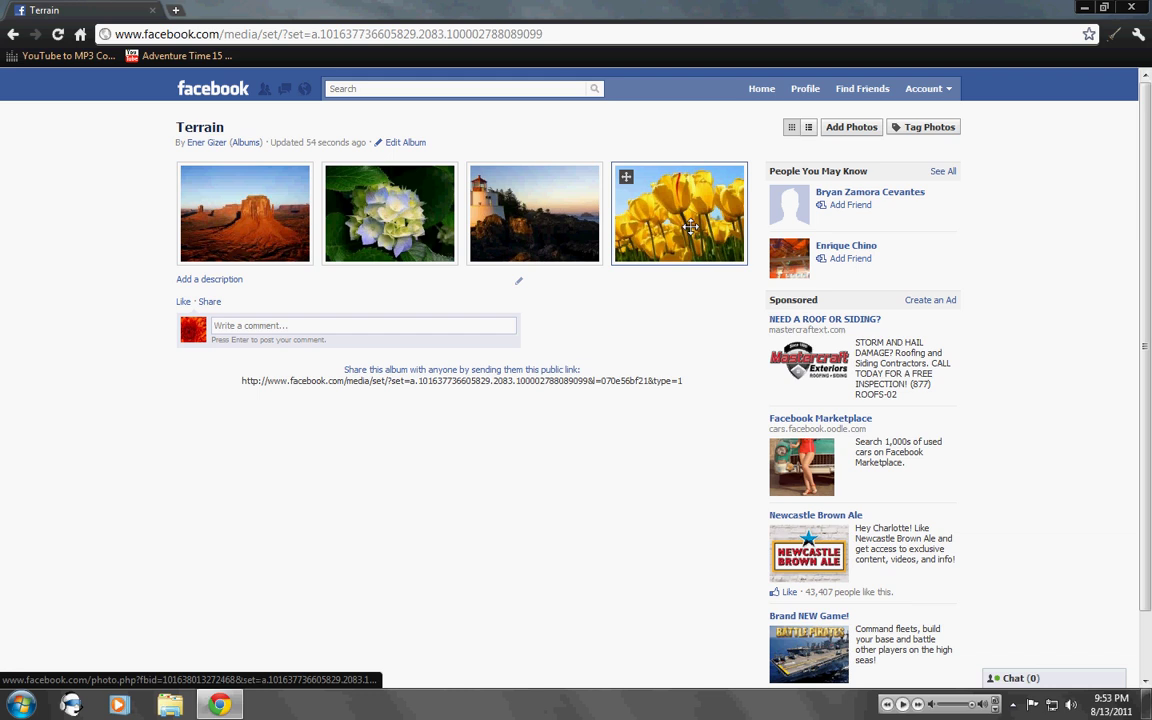
{"action": "left_click", "coordinate": [391, 144]}
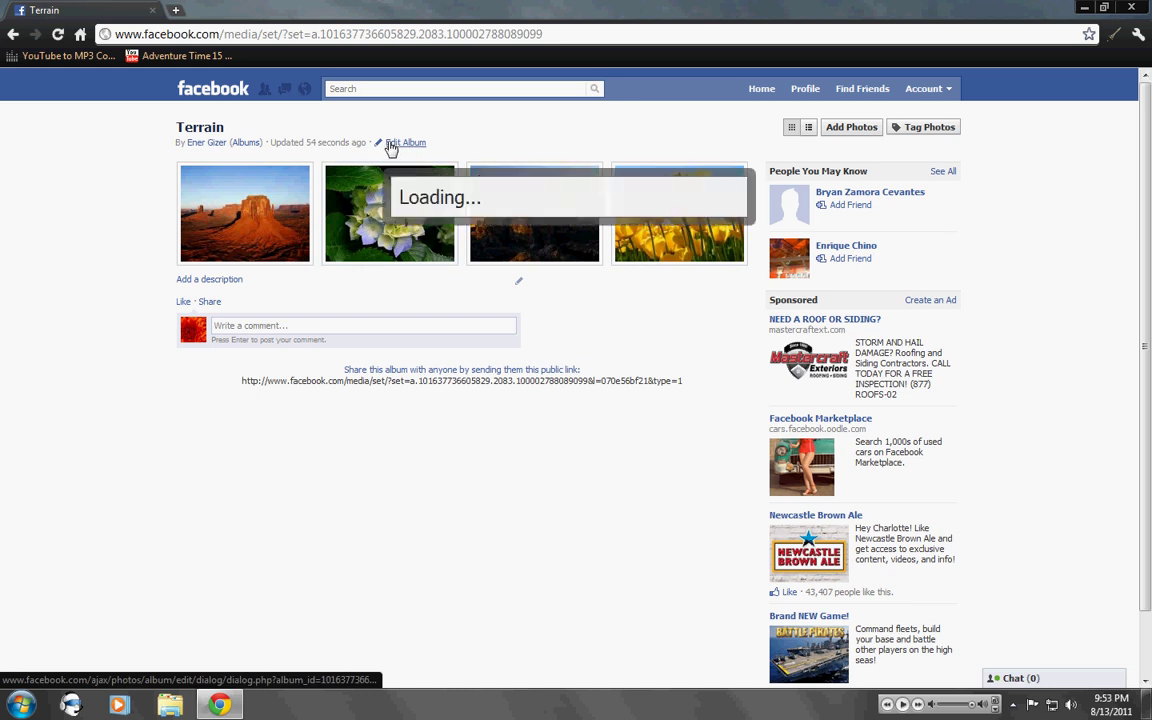
{"action": "left_click", "coordinate": [428, 358]}
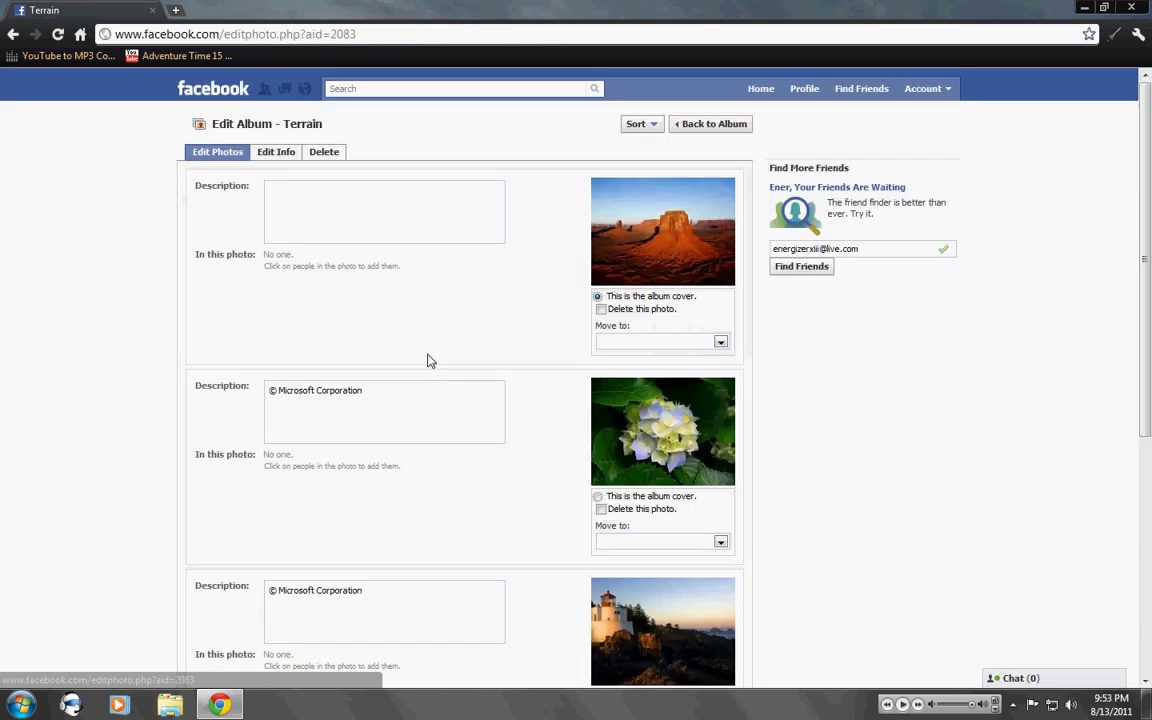
Step: Check the tulip photo's Move to options without changing them, then save Terrain
{"action": "scroll", "coordinate": [507, 257], "scroll_direction": "down", "scroll_amount": 2}
{"action": "scroll", "coordinate": [535, 260], "scroll_direction": "down", "scroll_amount": 2}
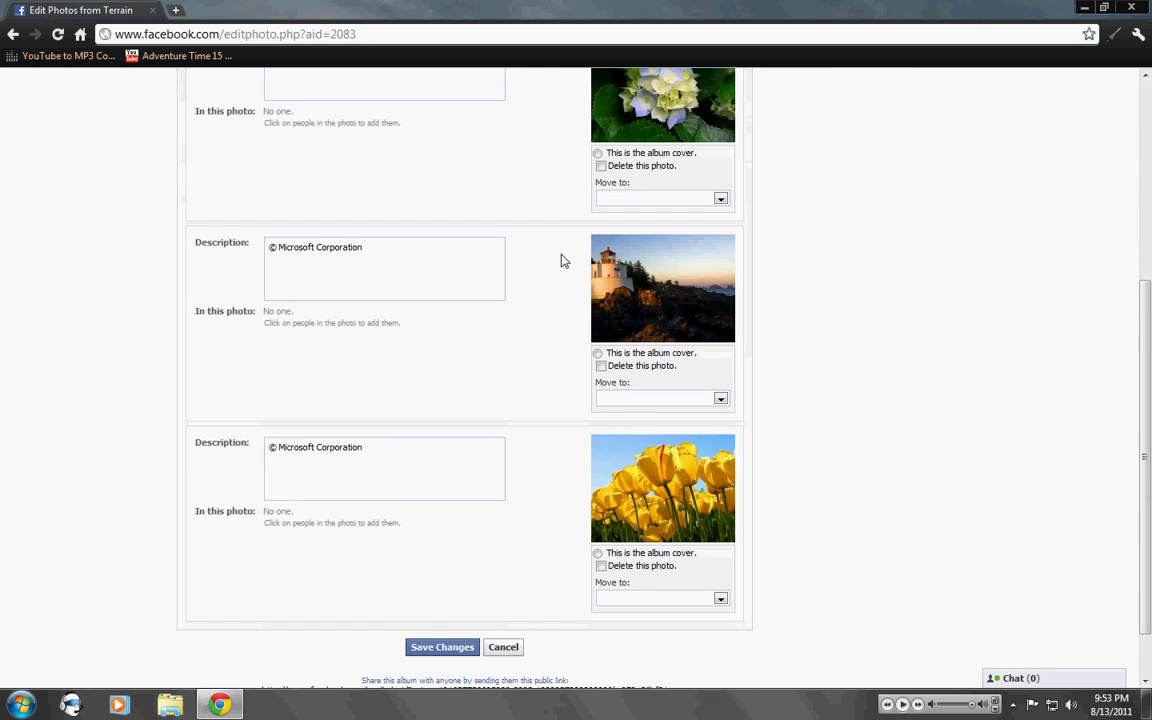
{"action": "scroll", "coordinate": [563, 260], "scroll_direction": "down", "scroll_amount": 1}
{"action": "scroll", "coordinate": [560, 435], "scroll_direction": "up", "scroll_amount": 1}
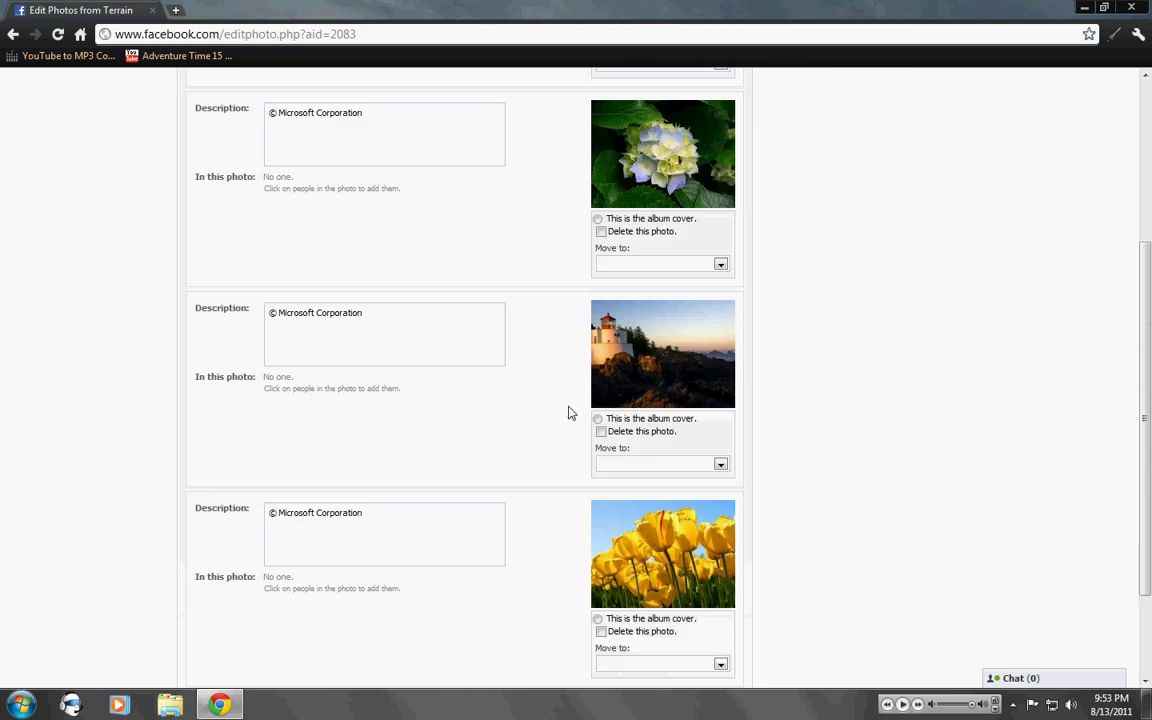
{"action": "scroll", "coordinate": [575, 411], "scroll_direction": "up", "scroll_amount": 2}
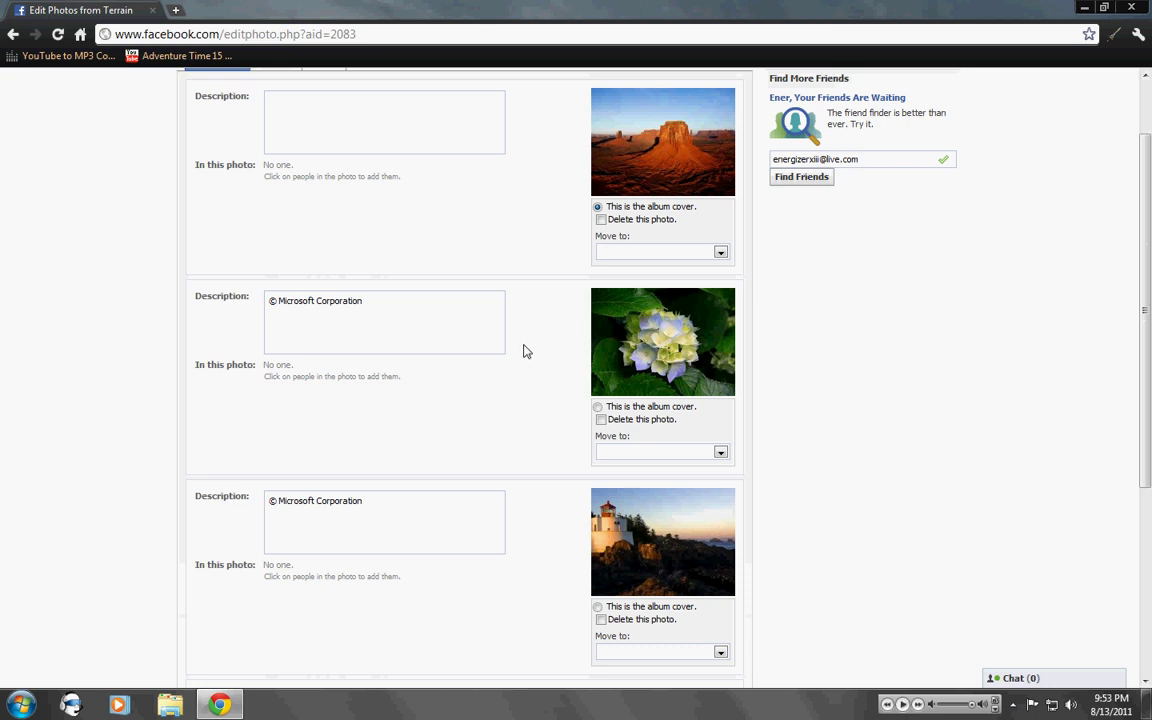
{"action": "scroll", "coordinate": [527, 351], "scroll_direction": "down", "scroll_amount": 3}
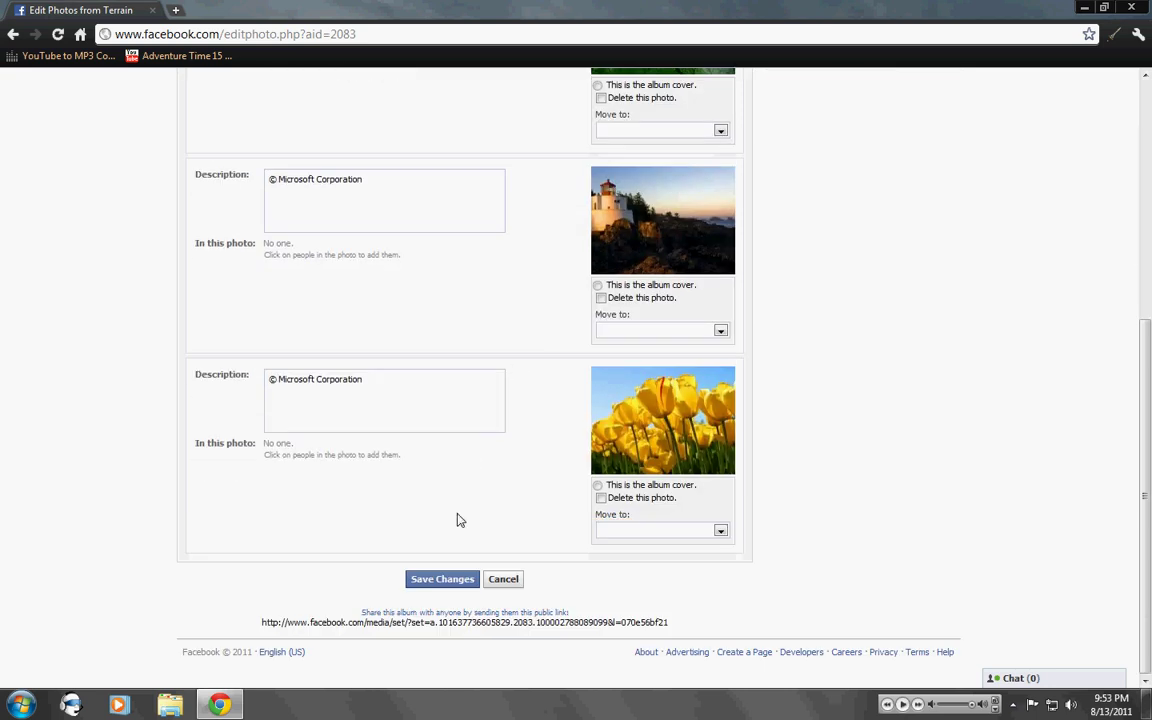
{"action": "left_click", "coordinate": [665, 530]}
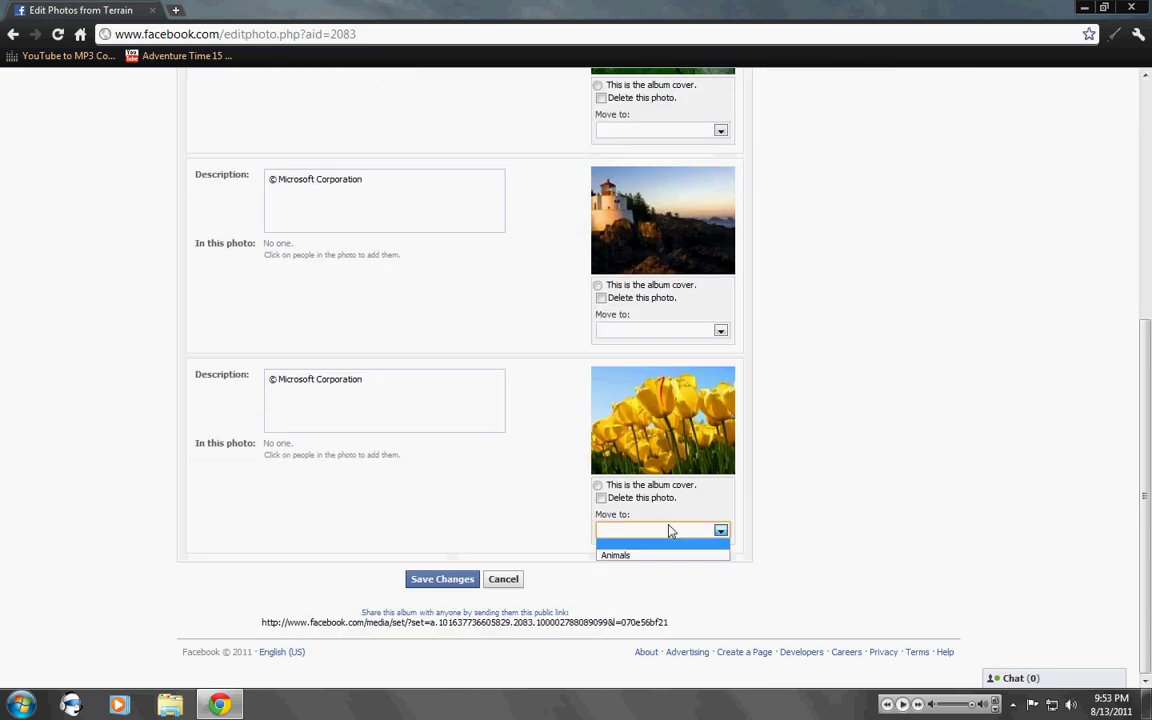
{"action": "left_click", "coordinate": [619, 538]}
{"action": "left_click", "coordinate": [425, 582]}
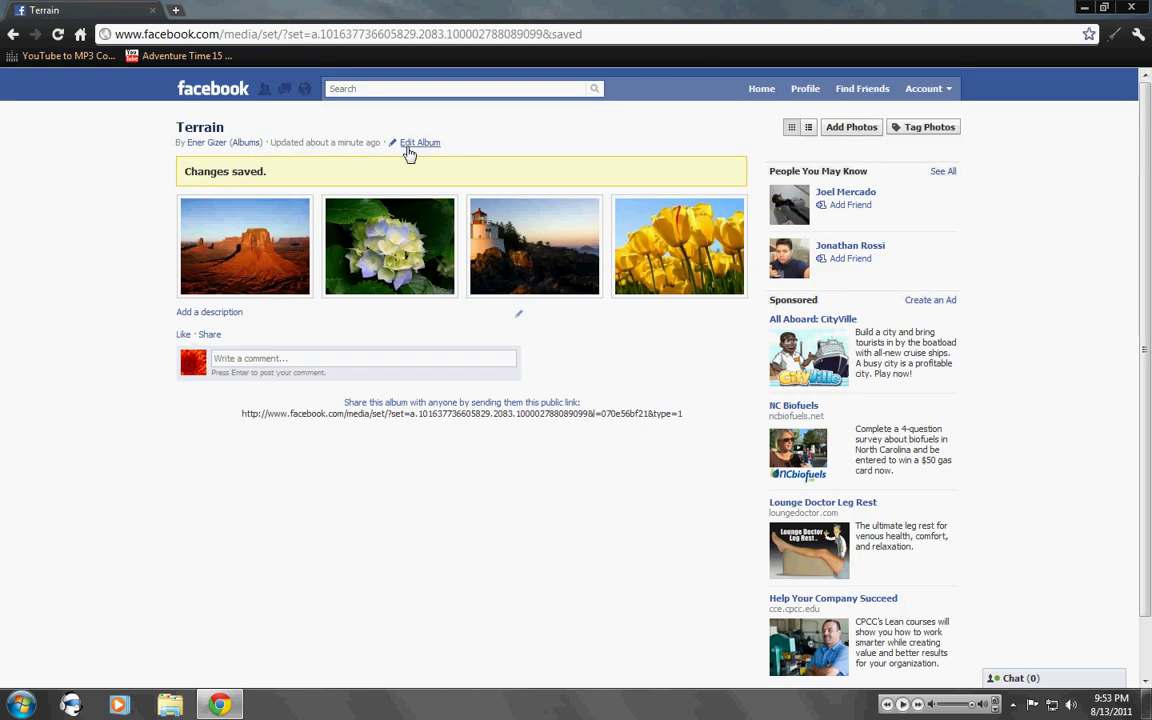
Step: Create a basic album named 'Youtube Test Album' and skip adding photos
{"action": "left_click", "coordinate": [244, 143]}
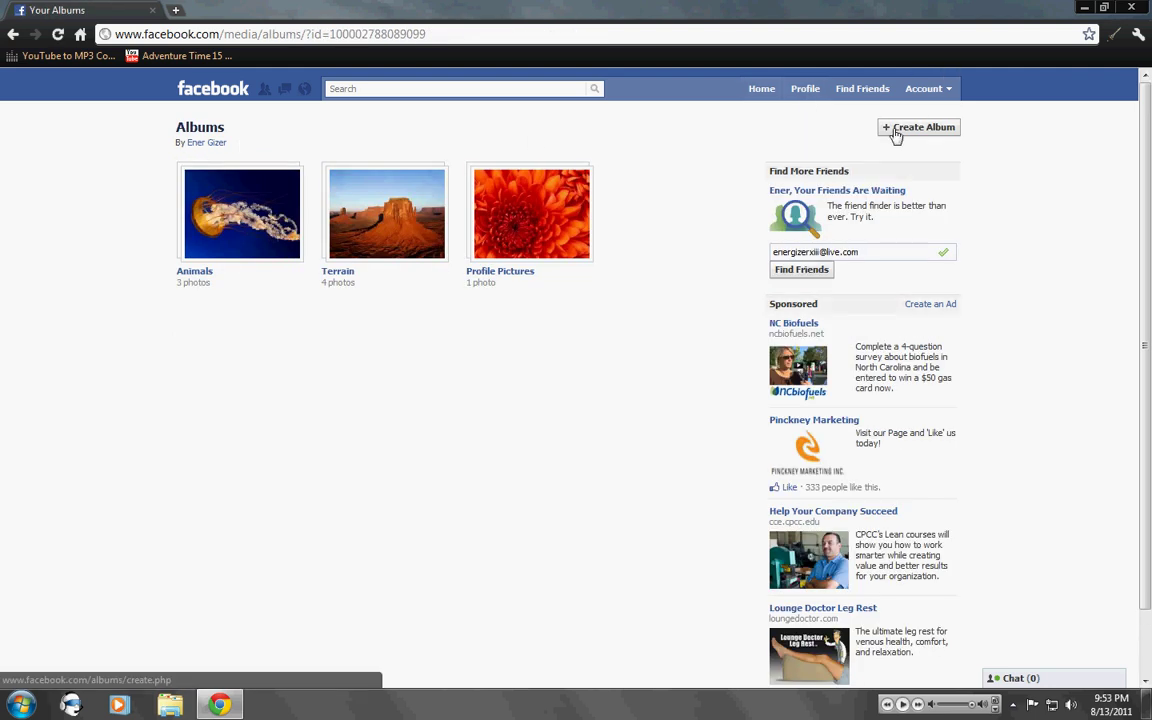
{"action": "left_click", "coordinate": [896, 135]}
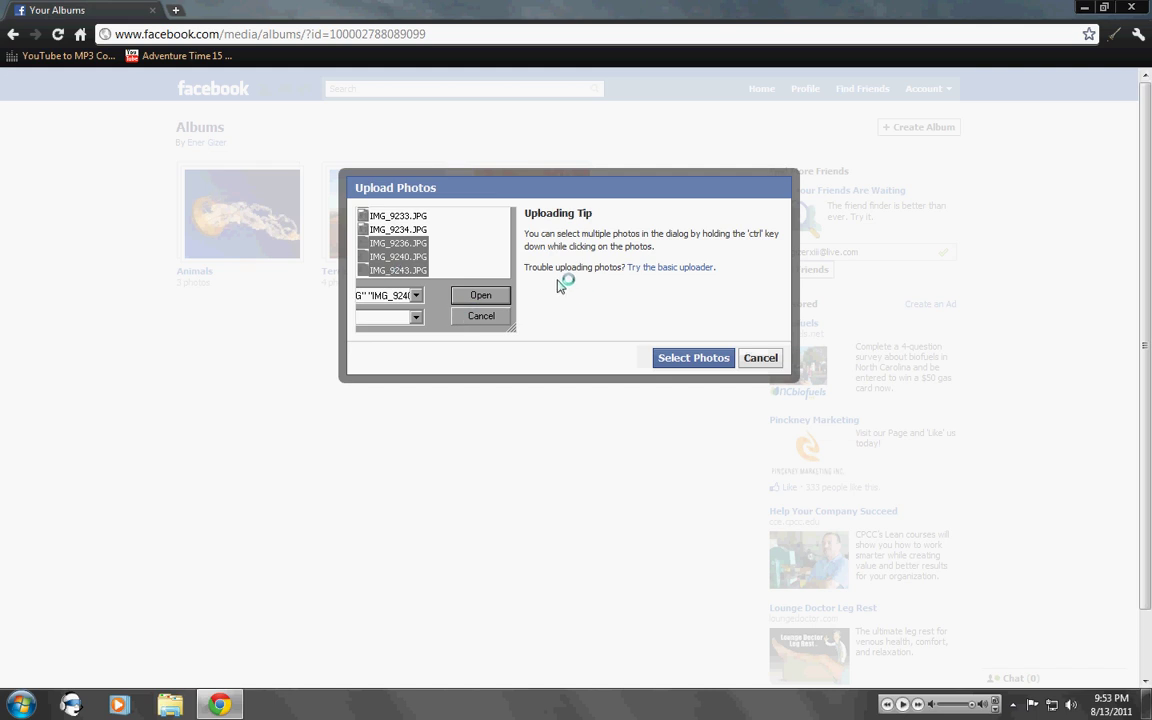
{"action": "left_click", "coordinate": [672, 268]}
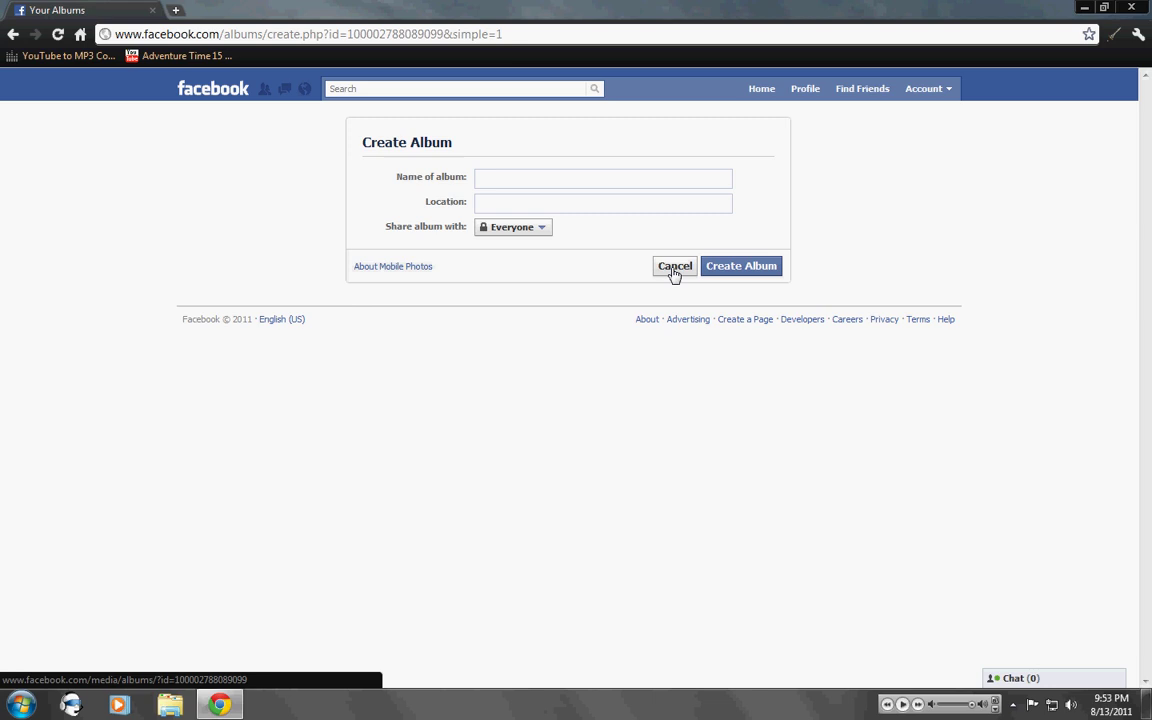
{"action": "left_click", "coordinate": [524, 177]}
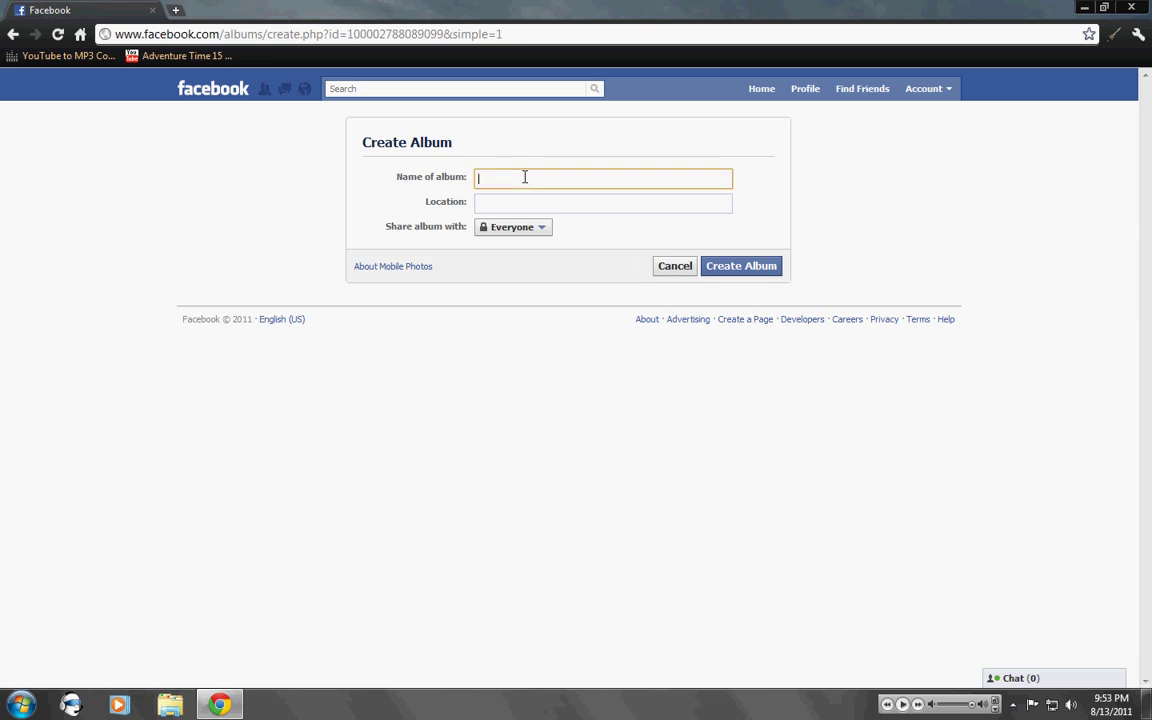
{"action": "type", "text": "Yout"}
{"action": "type", "text": "ube T"}
{"action": "type", "text": "est Al"}
{"action": "type", "text": "bum"}
{"action": "left_click", "coordinate": [733, 270]}
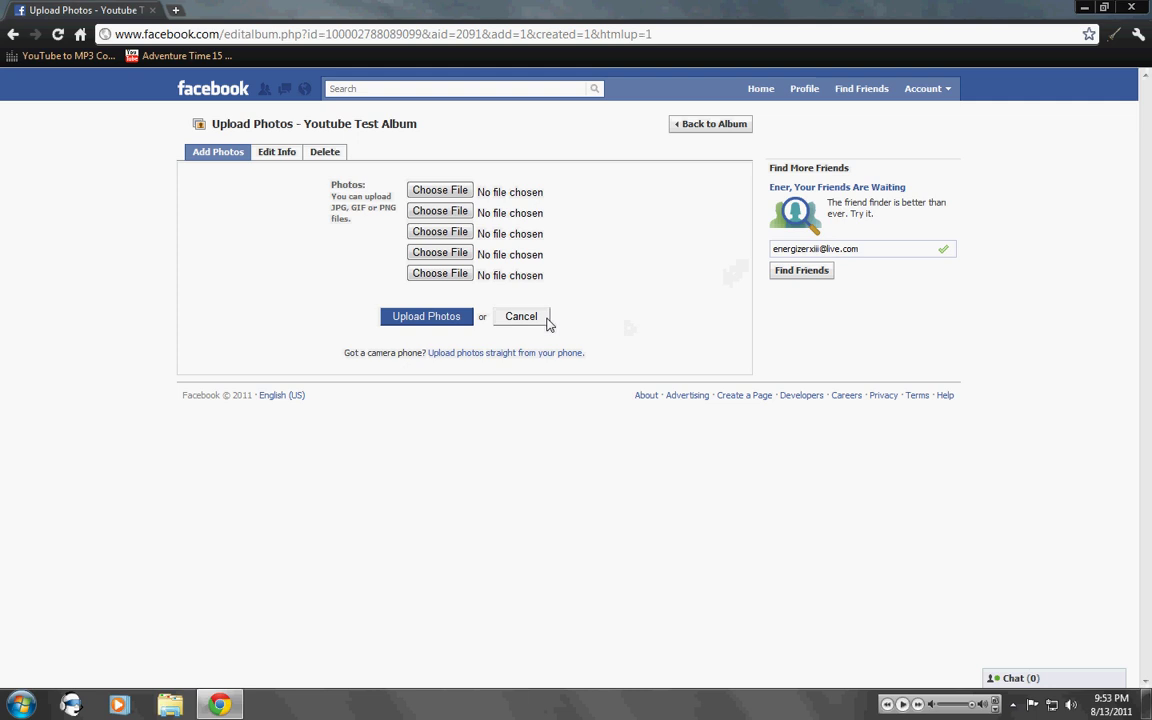
{"action": "left_click", "coordinate": [700, 133]}
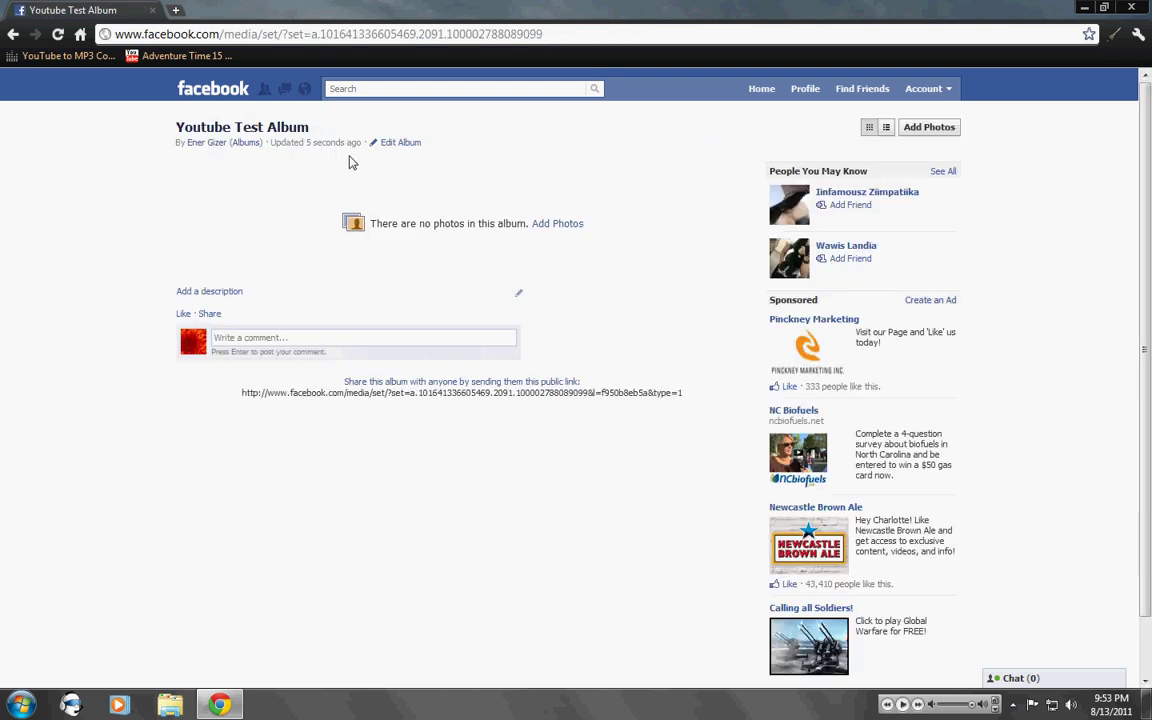
Step: Open Animals' Edit Photos, check the jellyfish's Move to list unchanged, and save
{"action": "left_click", "coordinate": [244, 145]}
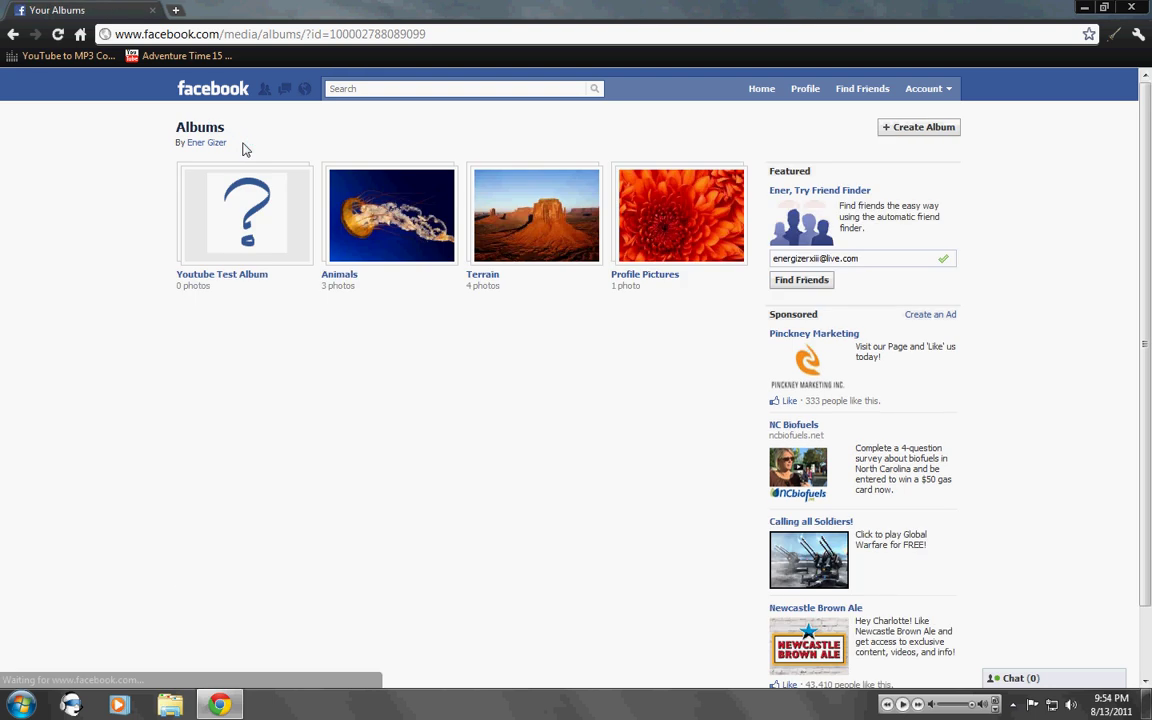
{"action": "mouse_move", "coordinate": [244, 215]}
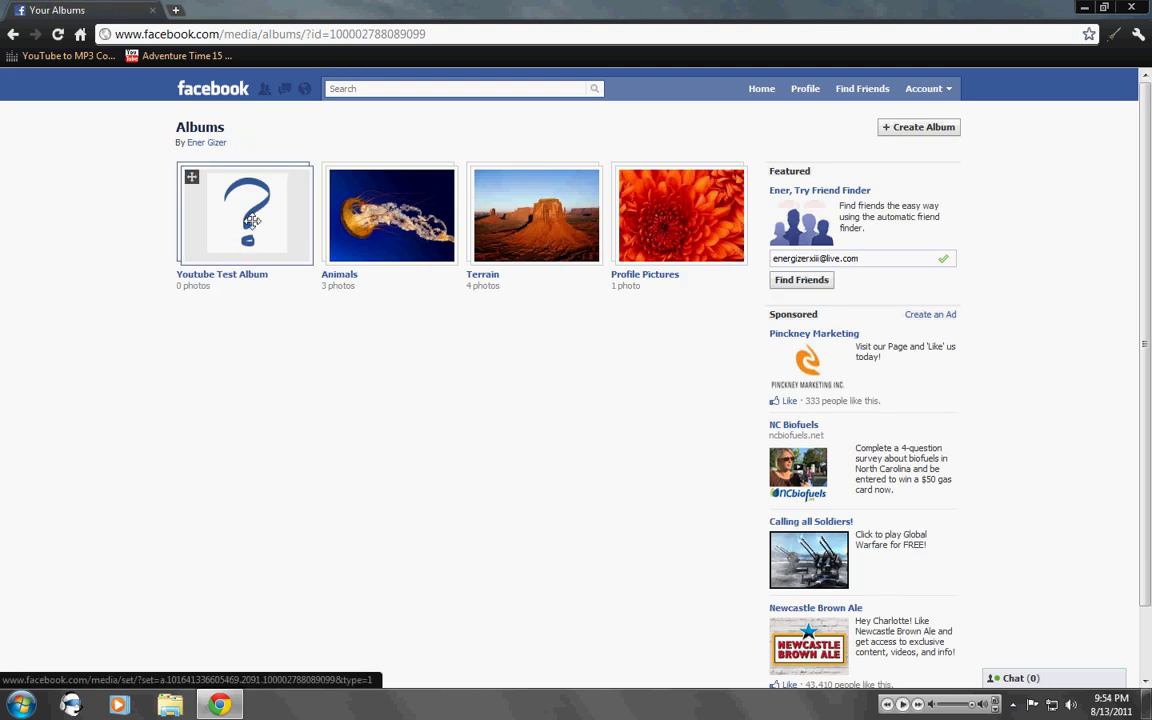
{"action": "mouse_move", "coordinate": [390, 215]}
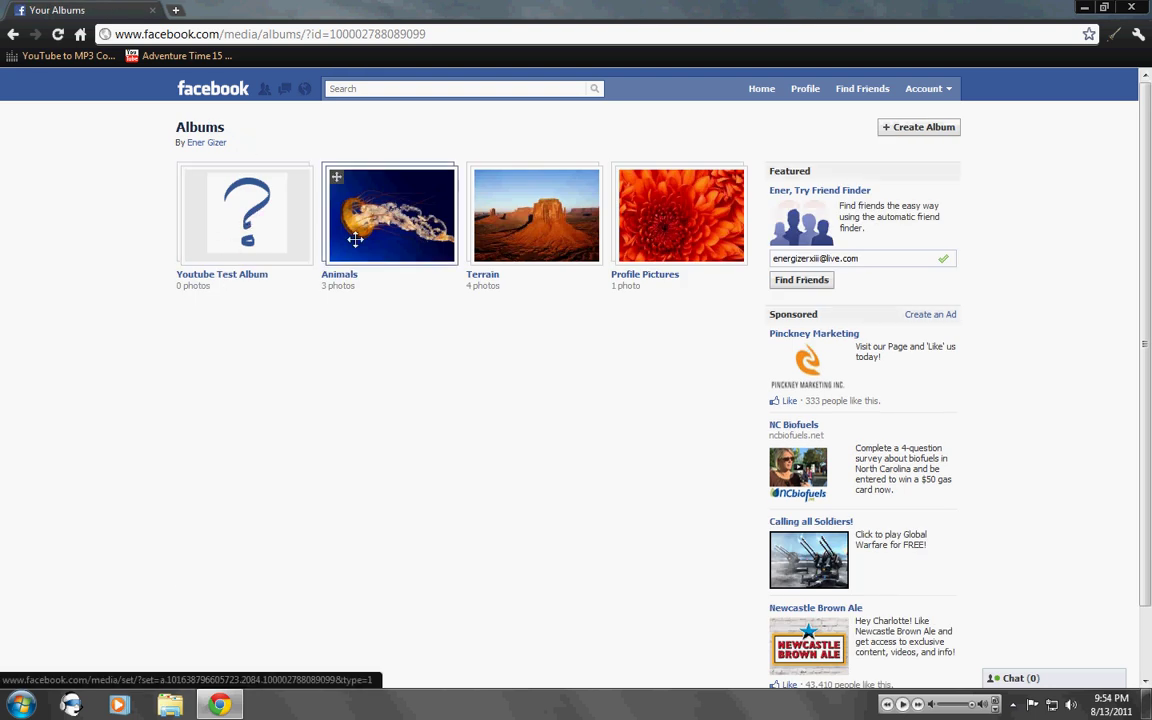
{"action": "left_click", "coordinate": [370, 234]}
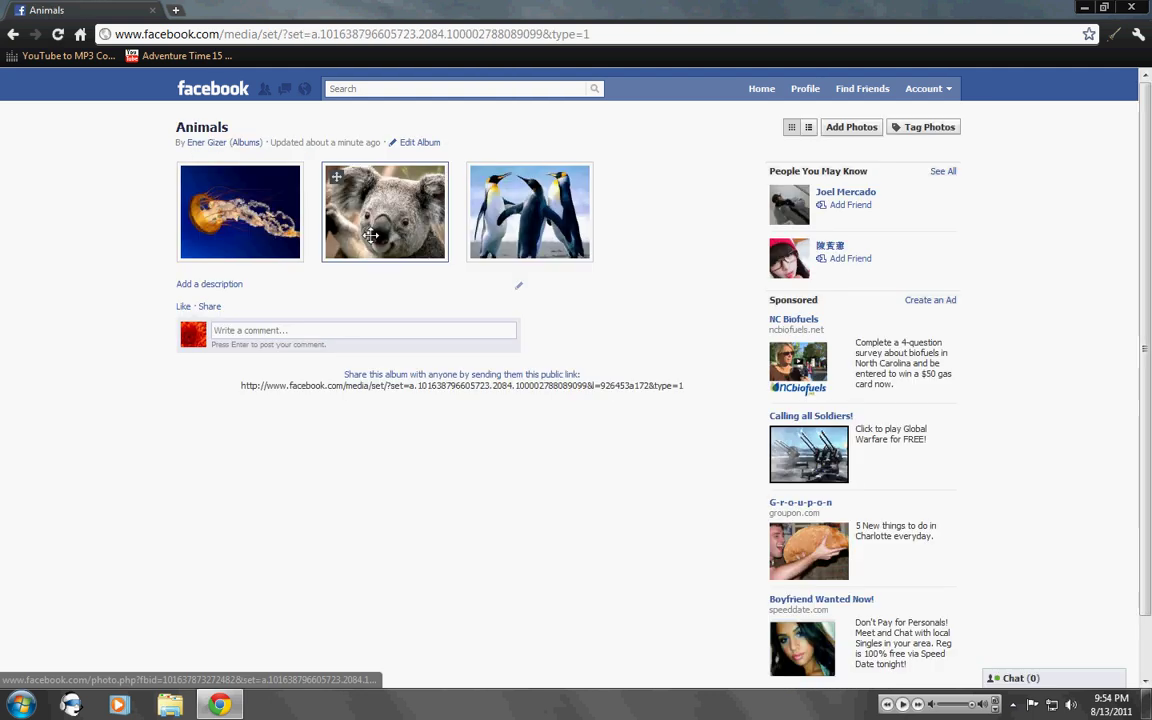
{"action": "left_click", "coordinate": [403, 145]}
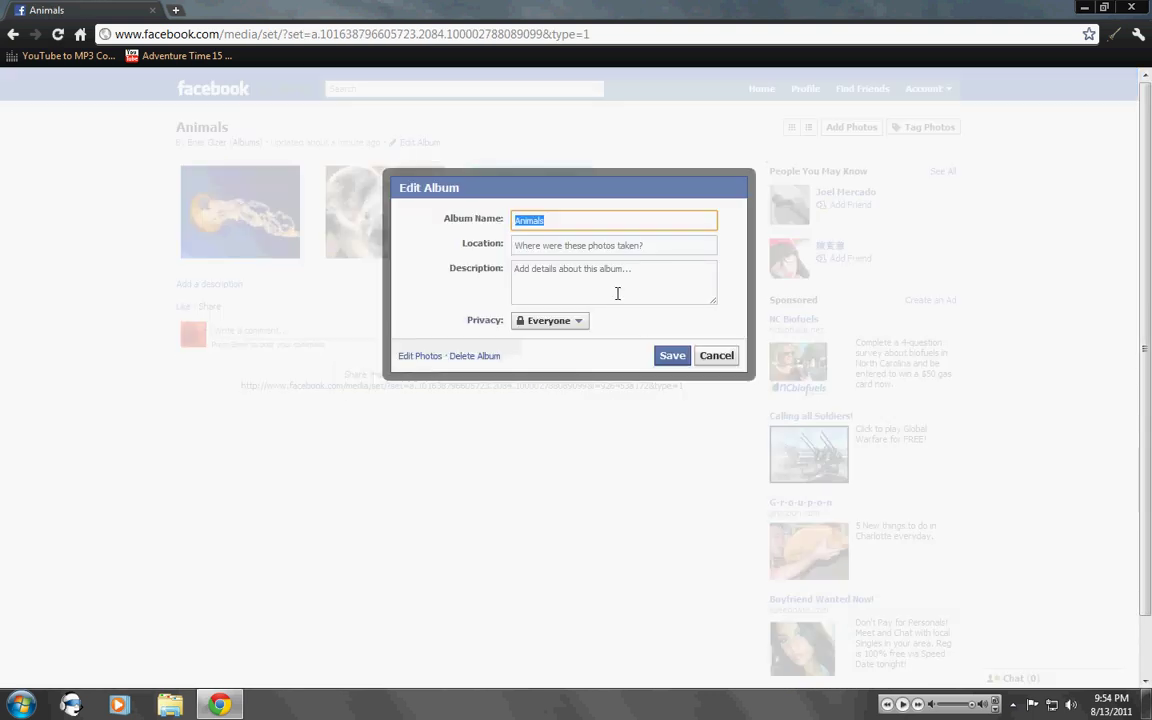
{"action": "left_click", "coordinate": [420, 357]}
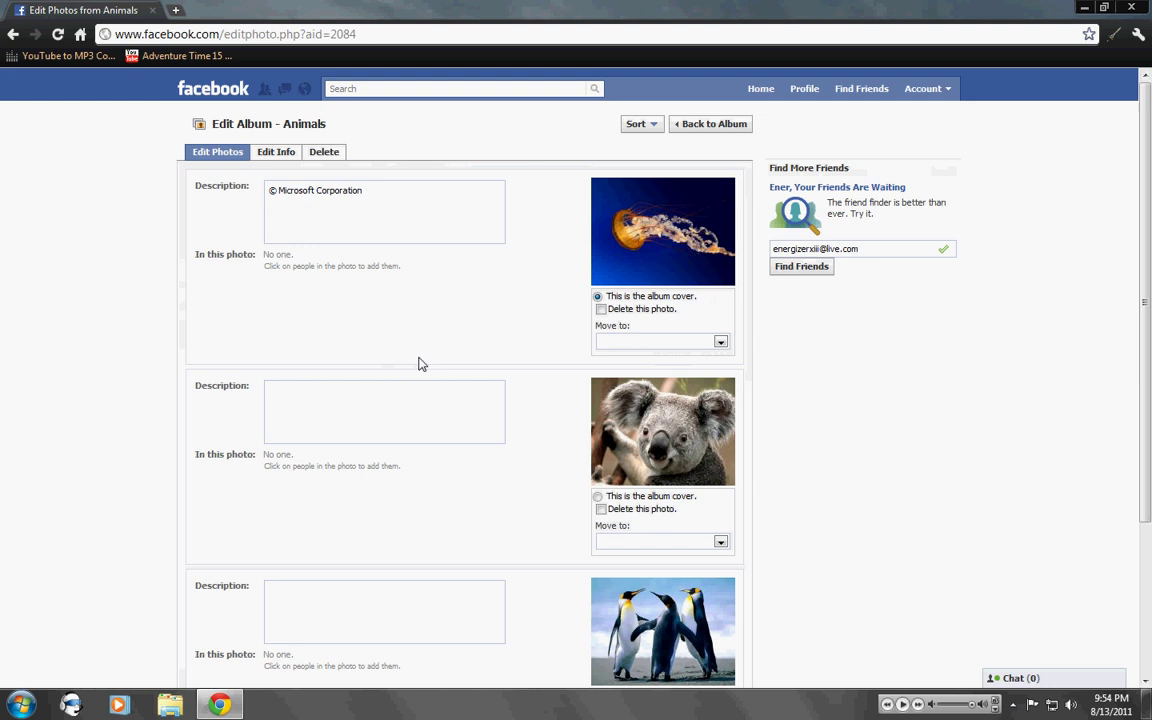
{"action": "left_click", "coordinate": [700, 341]}
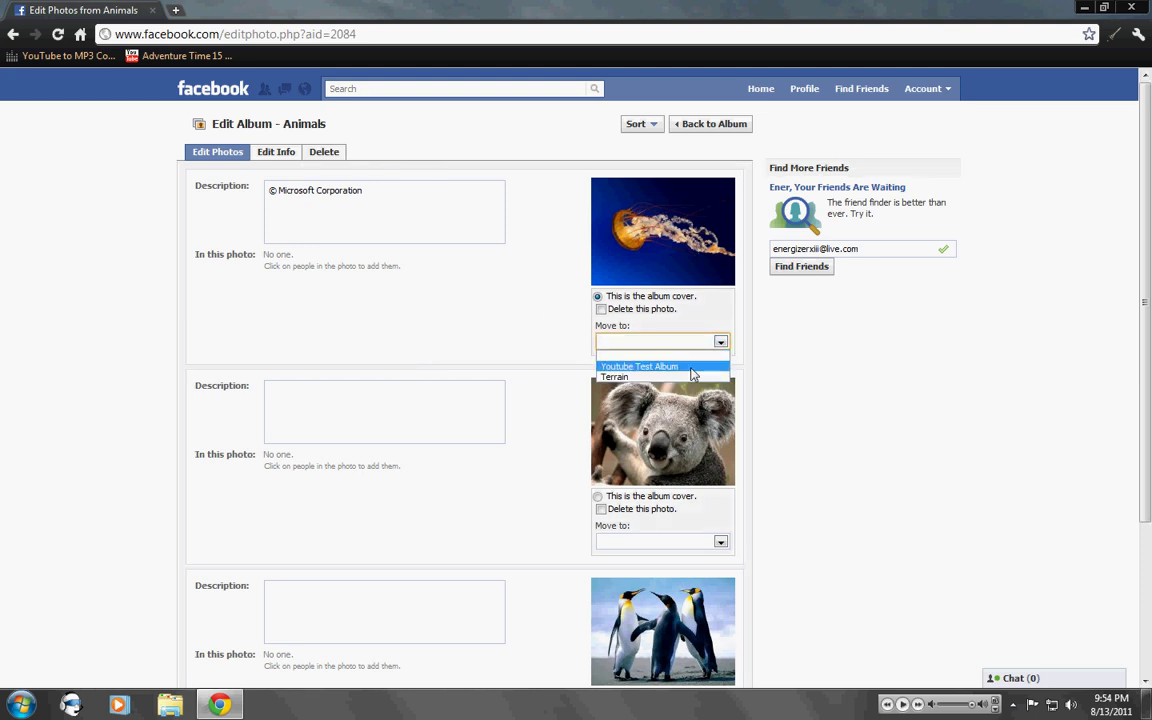
{"action": "left_click", "coordinate": [483, 365]}
{"action": "scroll", "coordinate": [590, 183], "scroll_direction": "down", "scroll_amount": 2}
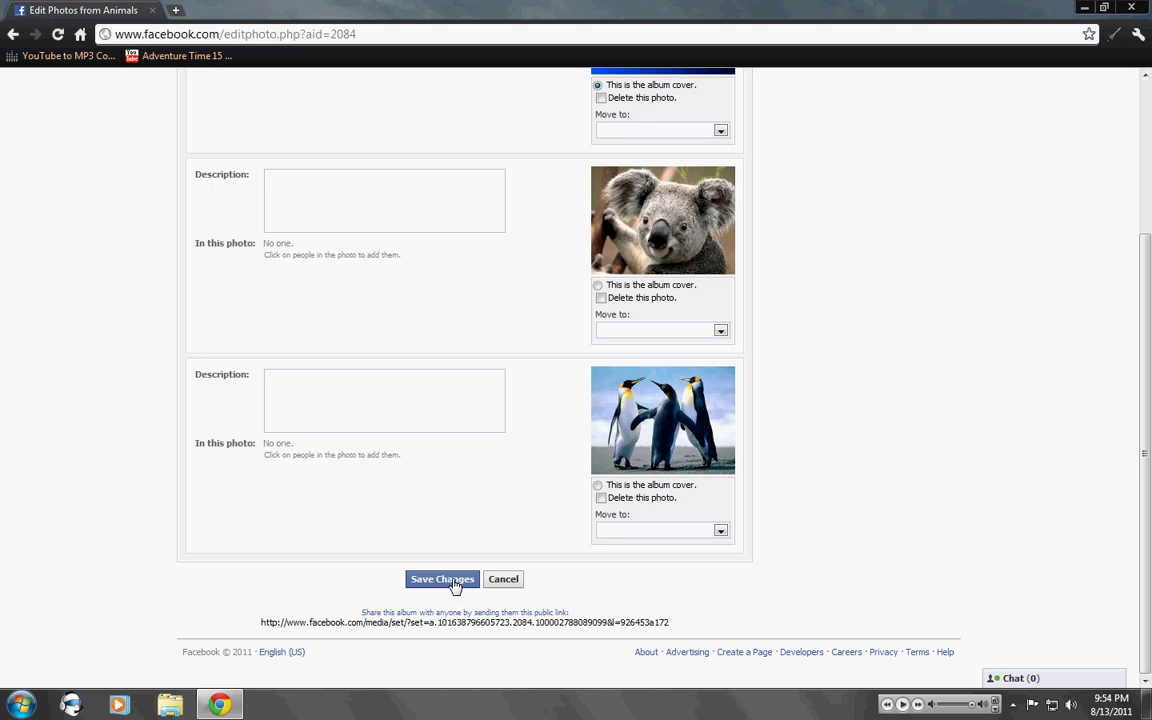
{"action": "left_click", "coordinate": [454, 582]}
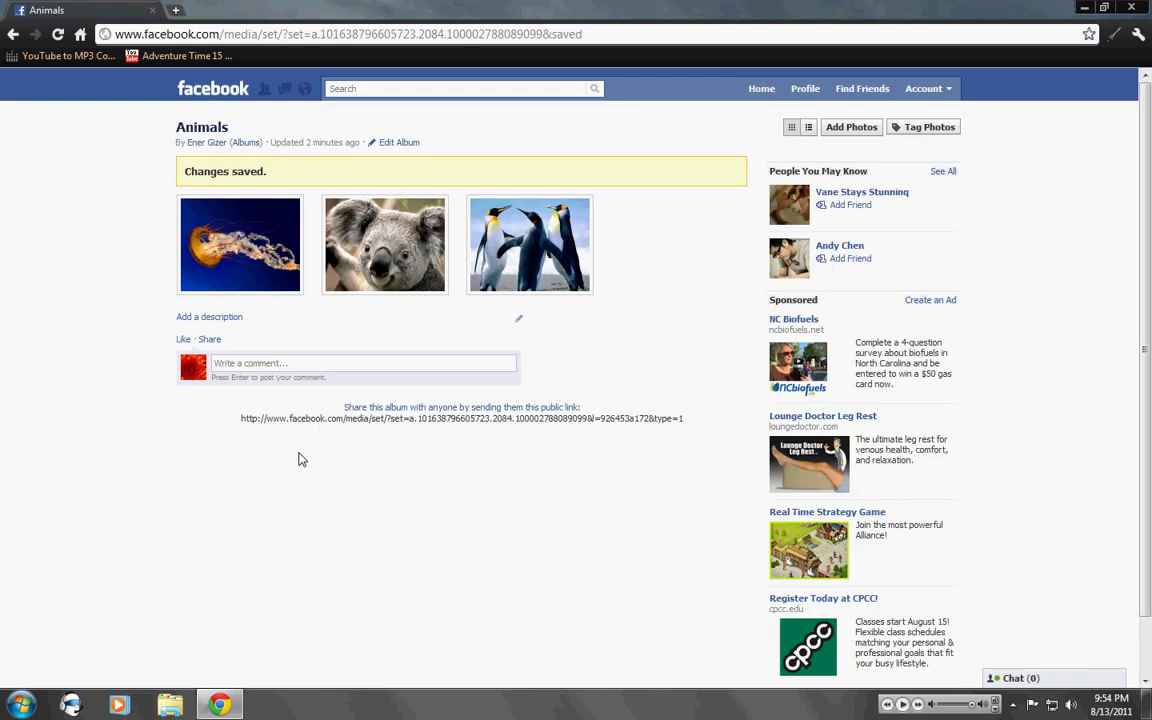